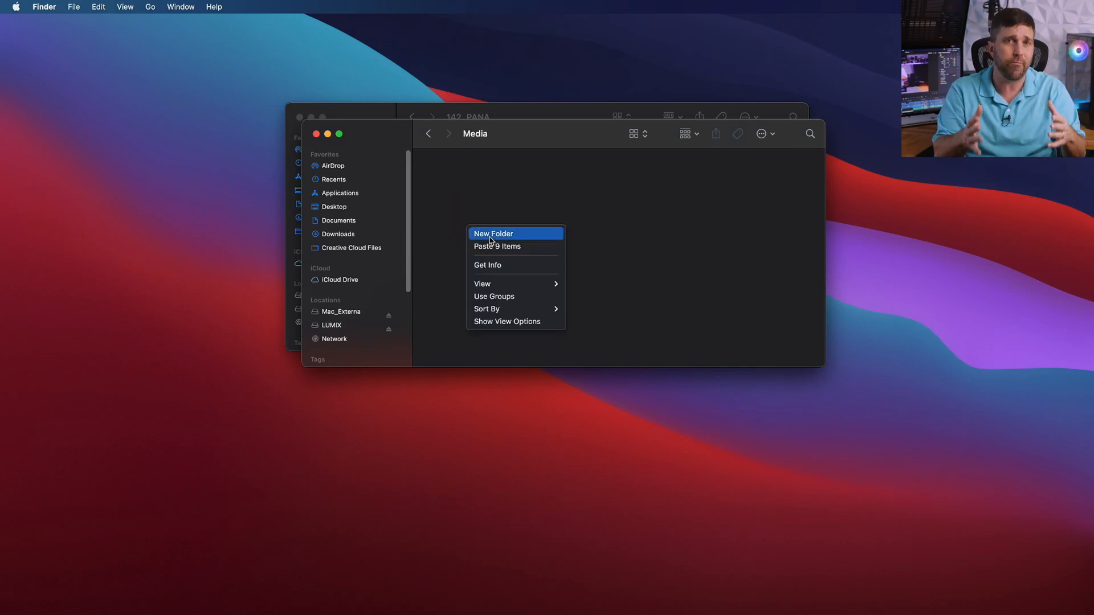
Step: Create a folder named Clips inside the Media folder and paste the nine copied items into it
{"action": "left_click", "coordinate": [482, 235]}
{"action": "type", "text": "Clips"}
{"action": "key", "text": "Return"}
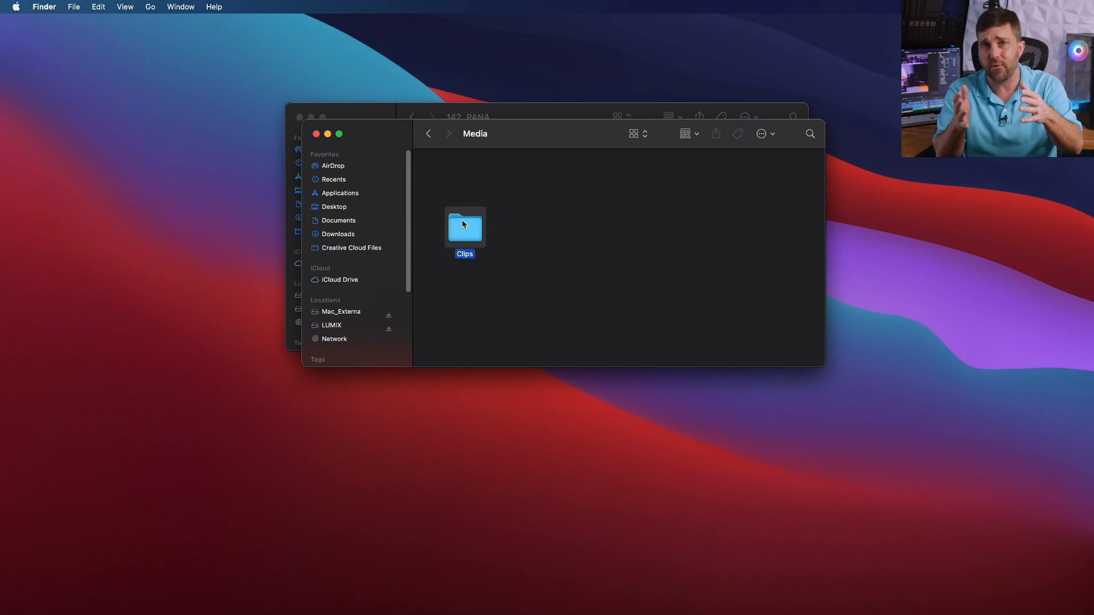
{"action": "double_click", "coordinate": [479, 224]}
{"action": "key", "text": "super+v"}
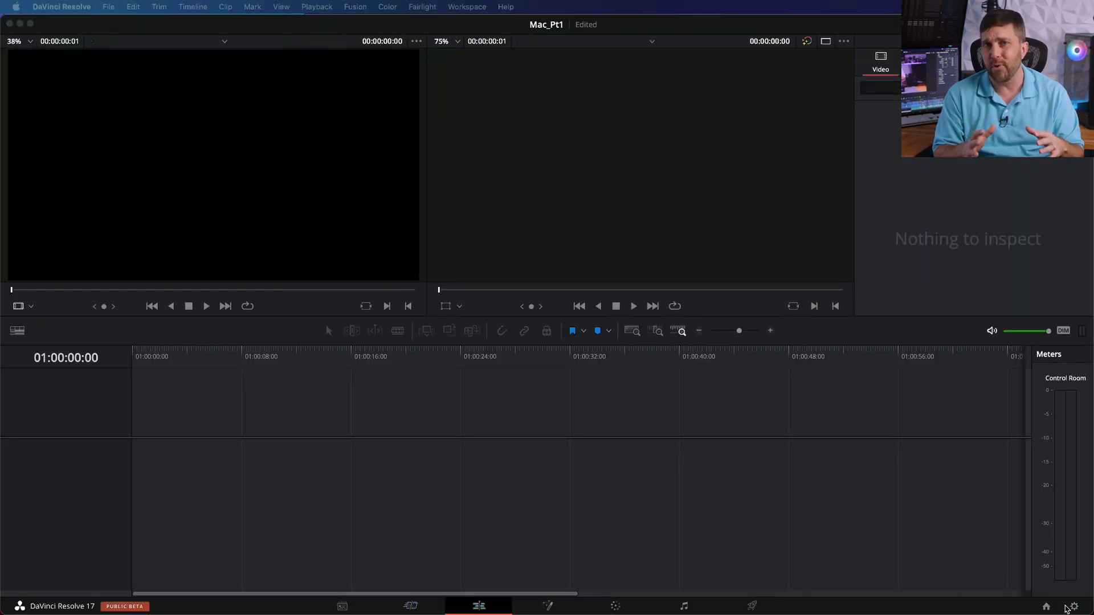
Step: Open the project settings, and create an empty timeline named Timeline 1 with one video track and one stereo audio track
{"action": "left_click", "coordinate": [1073, 607]}
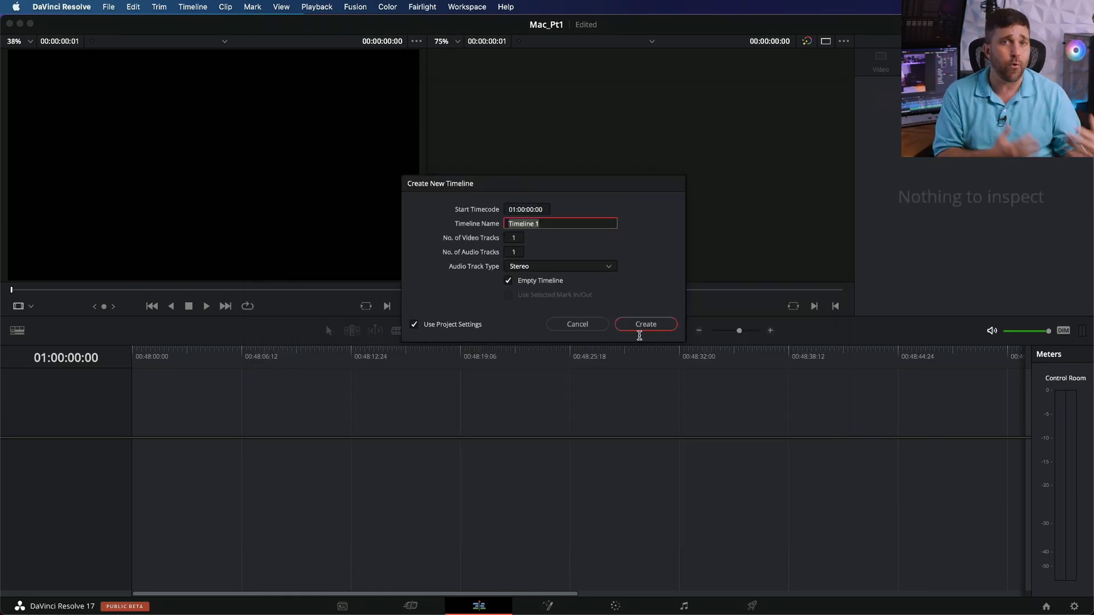
{"action": "left_click", "coordinate": [650, 323]}
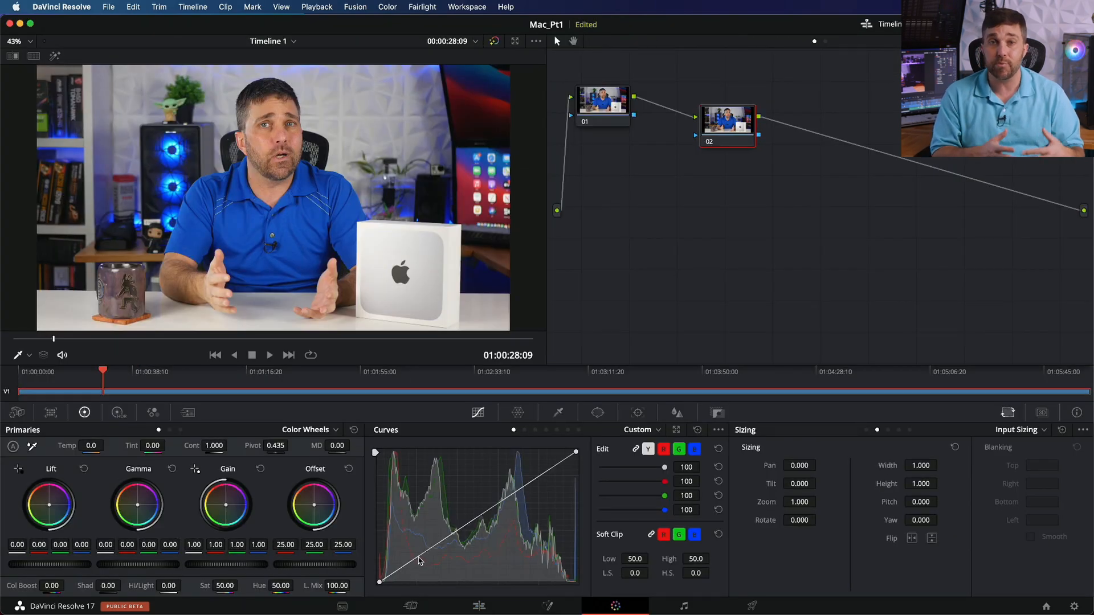
Step: Shape node 02's custom curve into a slight S by lowering the shadows and raising the highlights
{"action": "left_click_drag", "start_coordinate": [419, 561], "coordinate": [421, 566]}
{"action": "left_click_drag", "start_coordinate": [525, 490], "coordinate": [525, 482]}
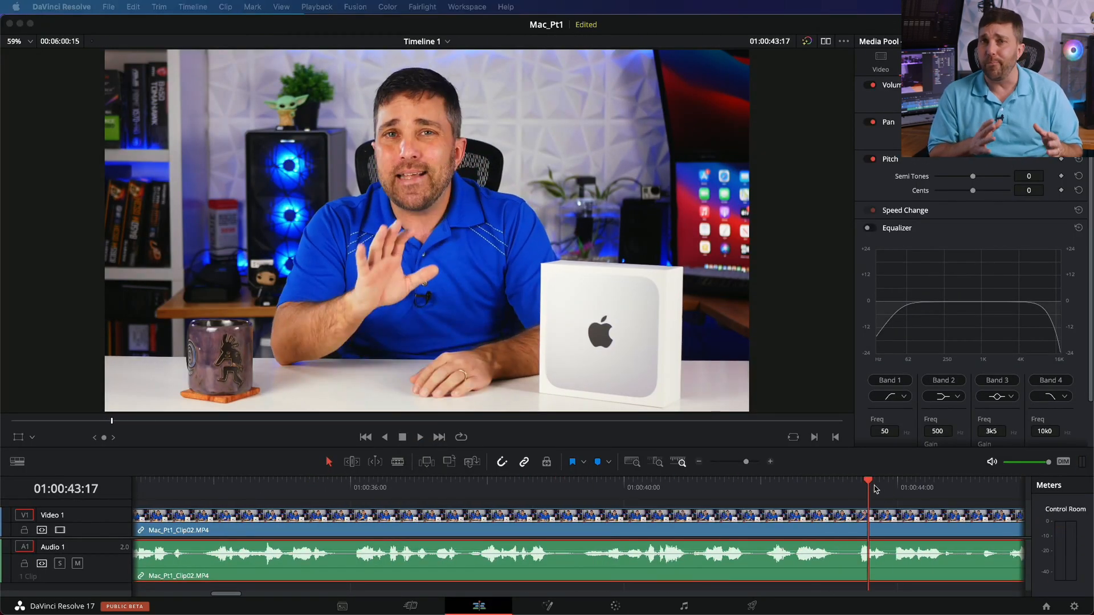
Step: Stop playback, move the playhead back to the cut point and split the Mac_Pt1_Clip02.MP4 clip there
{"action": "left_click", "coordinate": [403, 437]}
{"action": "left_click", "coordinate": [419, 484]}
{"action": "left_click_drag", "start_coordinate": [423, 489], "coordinate": [498, 498]}
{"action": "key", "text": "b"}
{"action": "left_click", "coordinate": [499, 518]}
{"action": "key", "text": "a"}
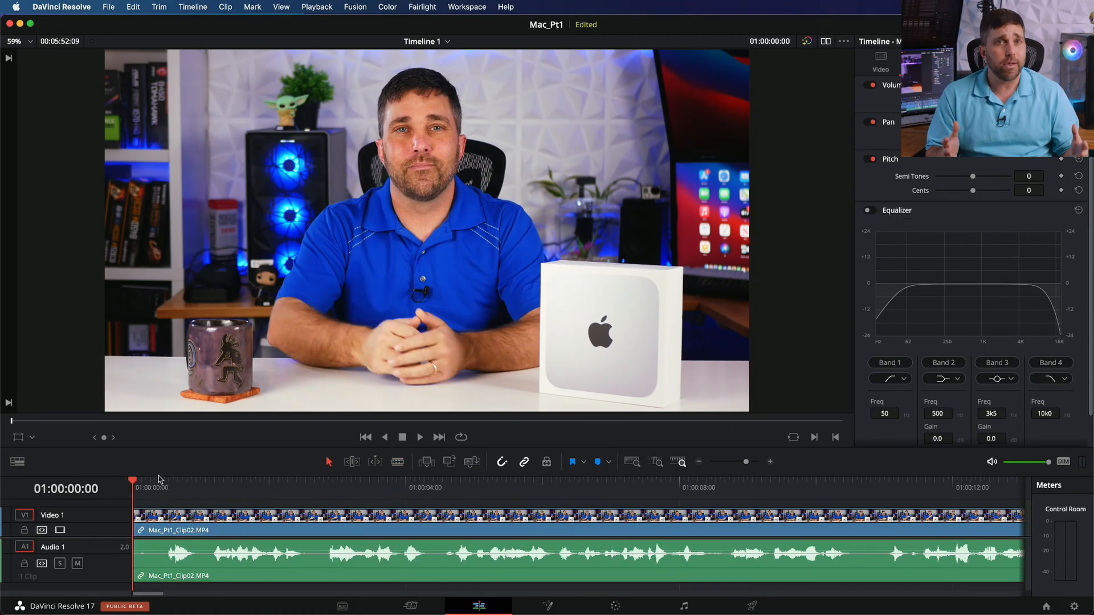
Step: Review the opening of Mac_Pt1_Clip02.MP4 by playing and scrubbing to about 8 seconds, and switch to the blade tool
{"action": "key", "text": "space"}
{"action": "key", "text": "a"}
{"action": "left_click_drag", "start_coordinate": [288, 483], "coordinate": [670, 516]}
{"action": "key", "text": "b"}
{"action": "key", "text": "space"}
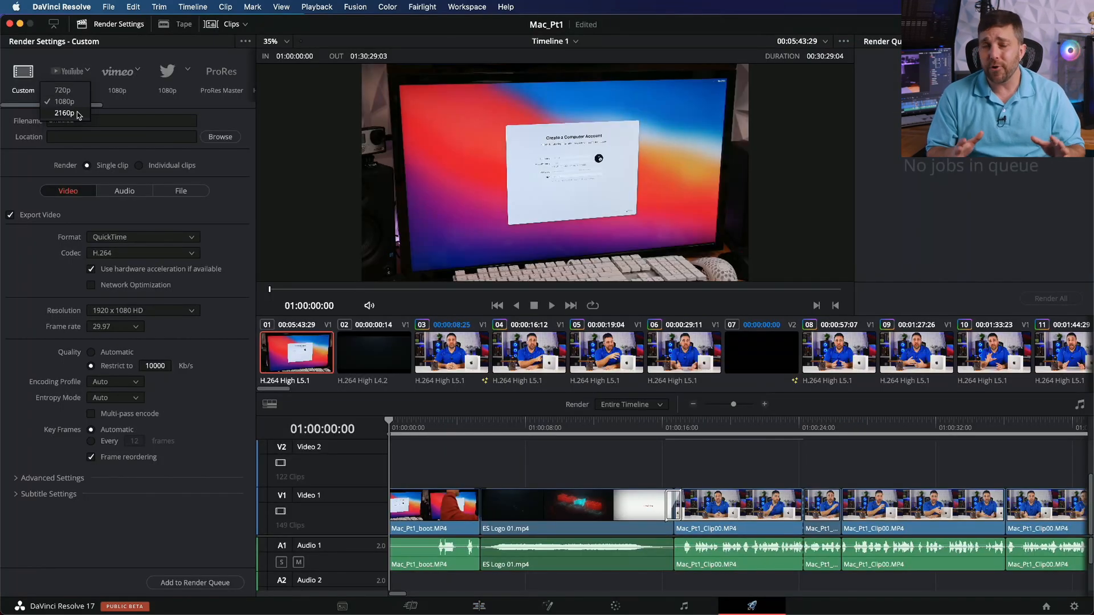
Step: Configure the export with the YouTube 2160p preset, MP4 format and the H.265 video codec
{"action": "left_click", "coordinate": [65, 113]}
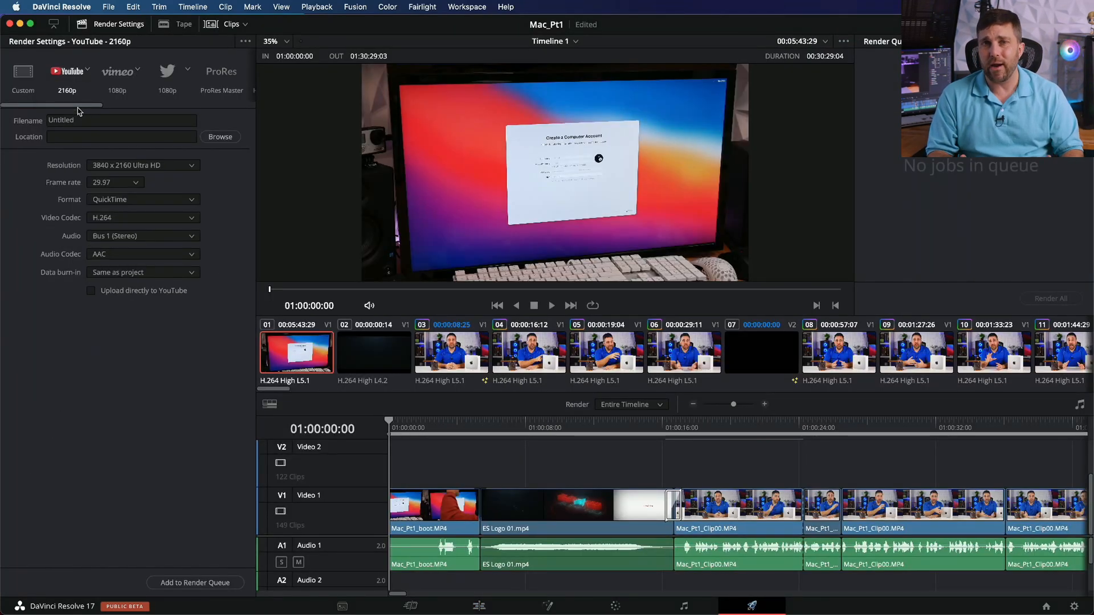
{"action": "left_click", "coordinate": [194, 201]}
{"action": "left_click", "coordinate": [160, 216]}
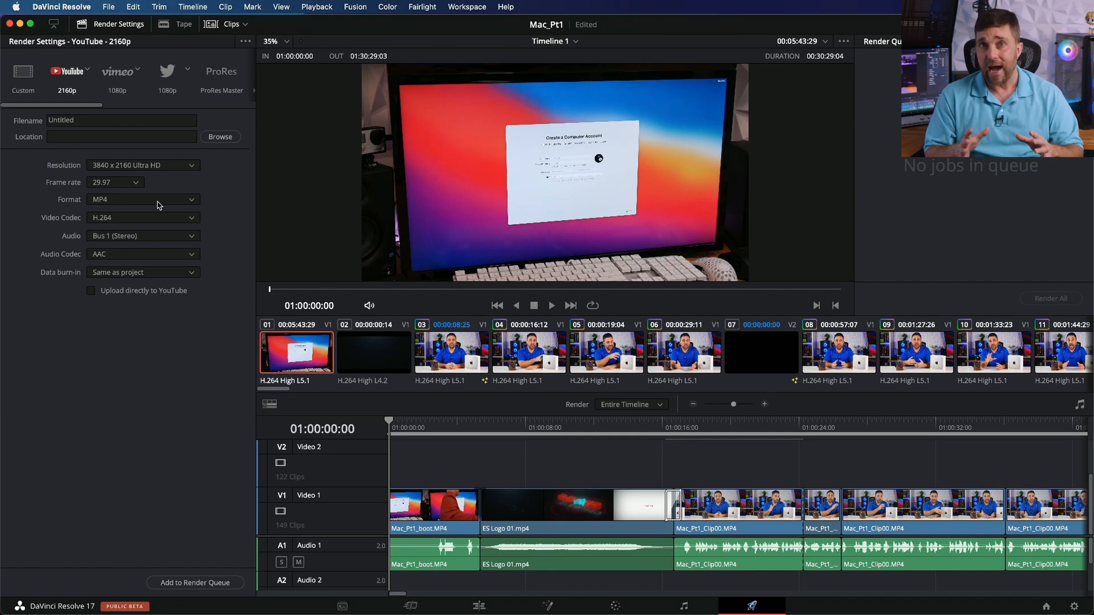
{"action": "left_click", "coordinate": [191, 219]}
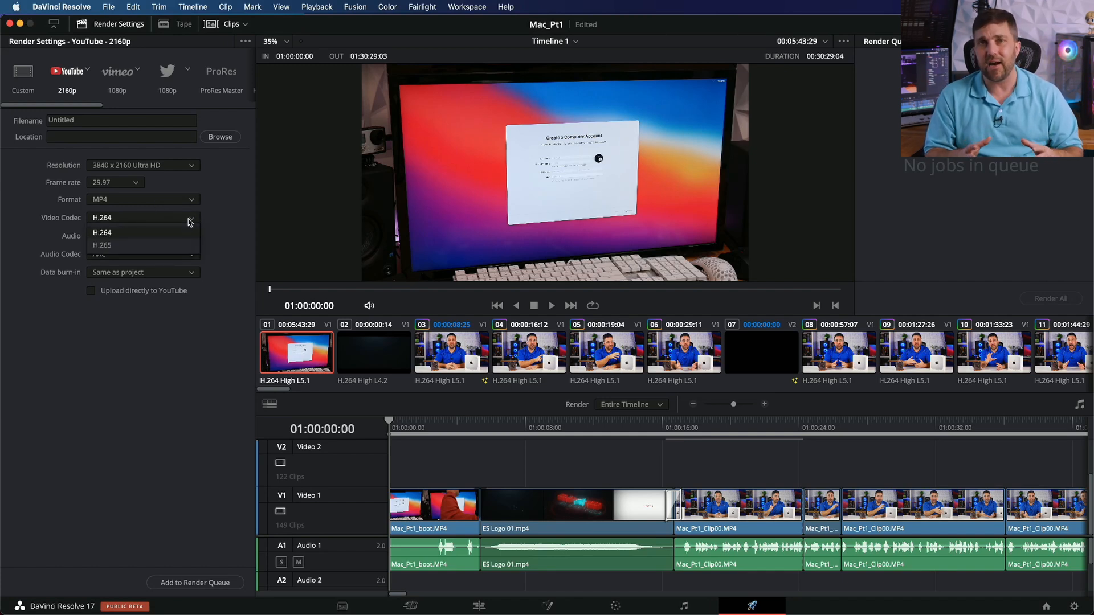
{"action": "left_click", "coordinate": [150, 246]}
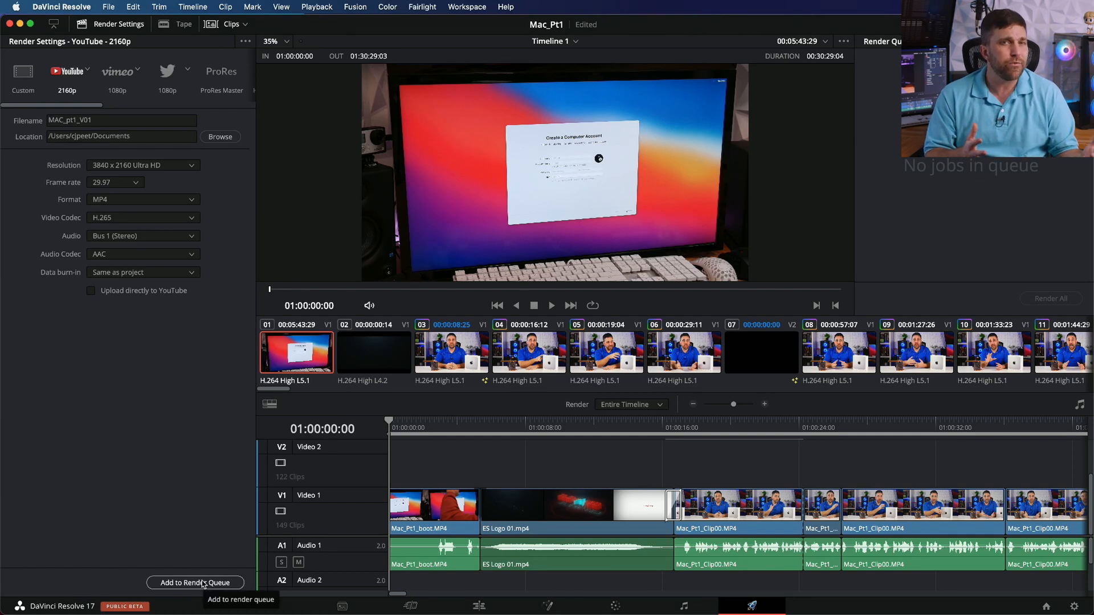
Step: Add the MAC_pt1_V01 export to the render queue and start rendering it
{"action": "left_click", "coordinate": [203, 583]}
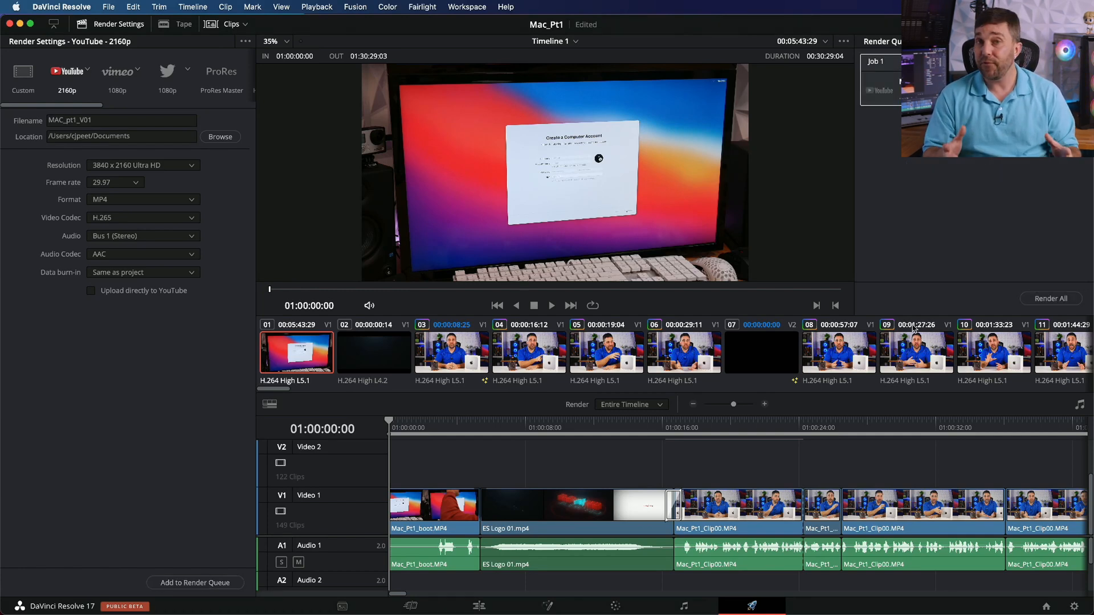
{"action": "left_click", "coordinate": [1045, 300]}
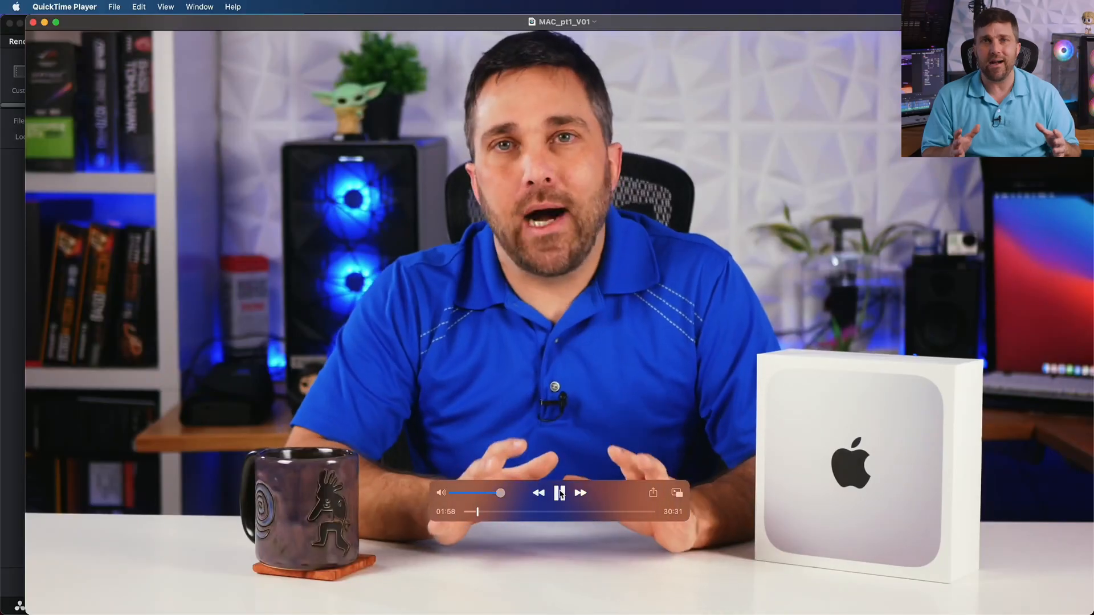
Step: Switch to QuickTime Player and examine the rendered MAC_pt1_V01 video around the two-minute mark, frame by frame and in playback
{"action": "key", "text": "space"}
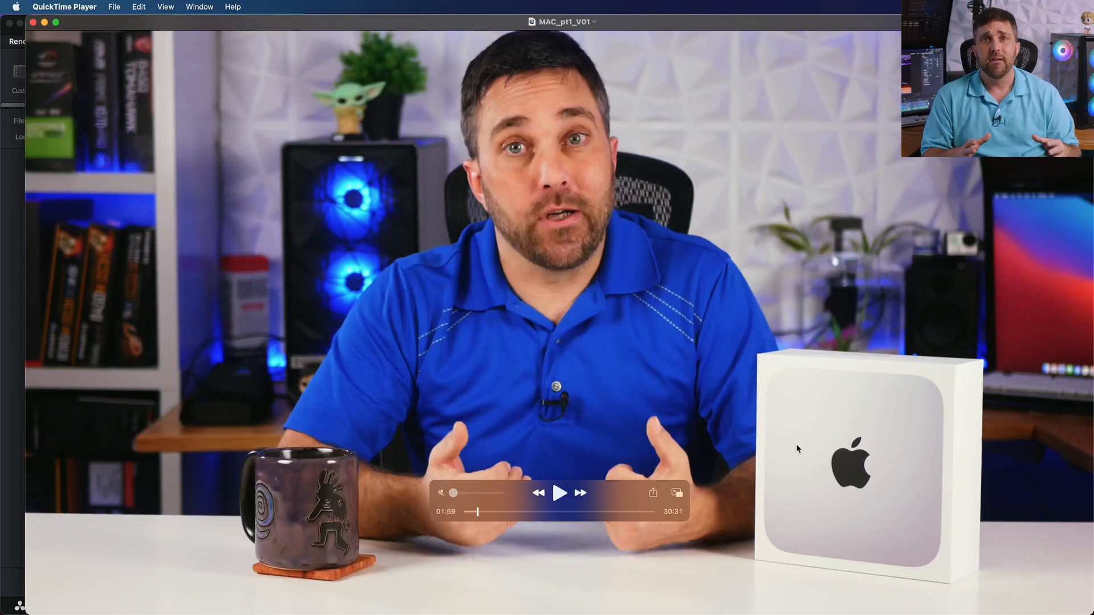
{"action": "key", "text": "Right"}
{"action": "key", "text": "Right"}
{"action": "key", "text": "Right"}
{"action": "key", "text": "Right"}
{"action": "key", "text": "Right"}
{"action": "key", "text": "Right"}
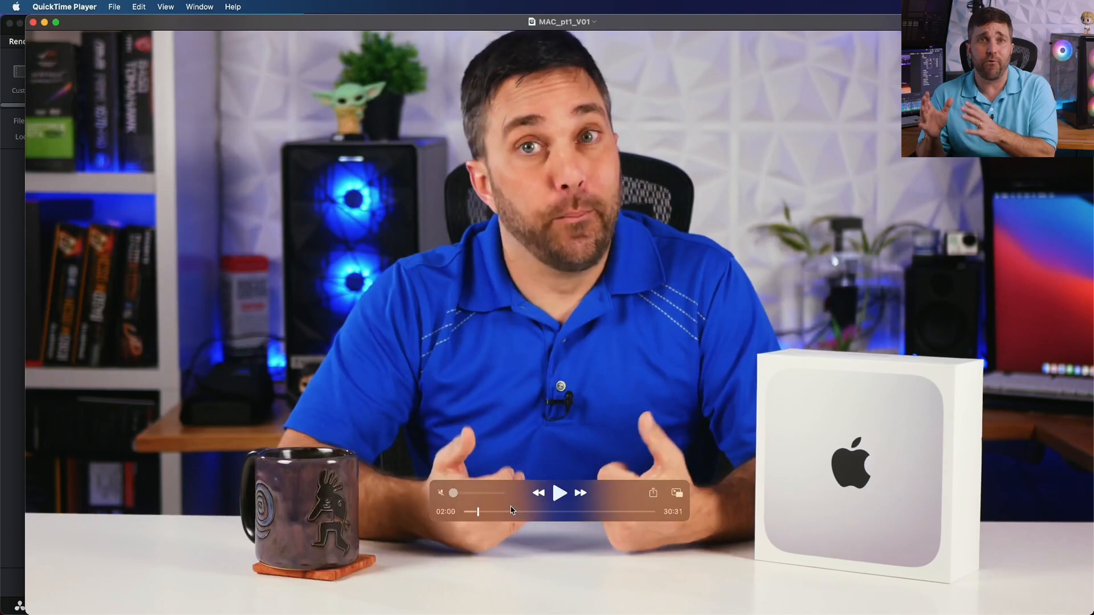
{"action": "key", "text": "Right"}
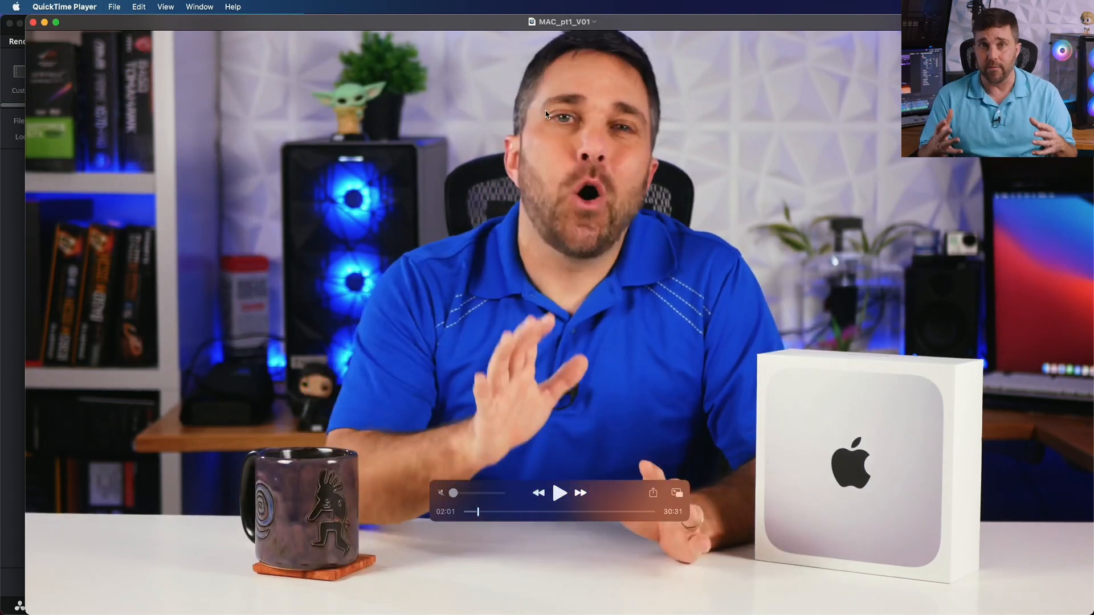
{"action": "left_click", "coordinate": [558, 495]}
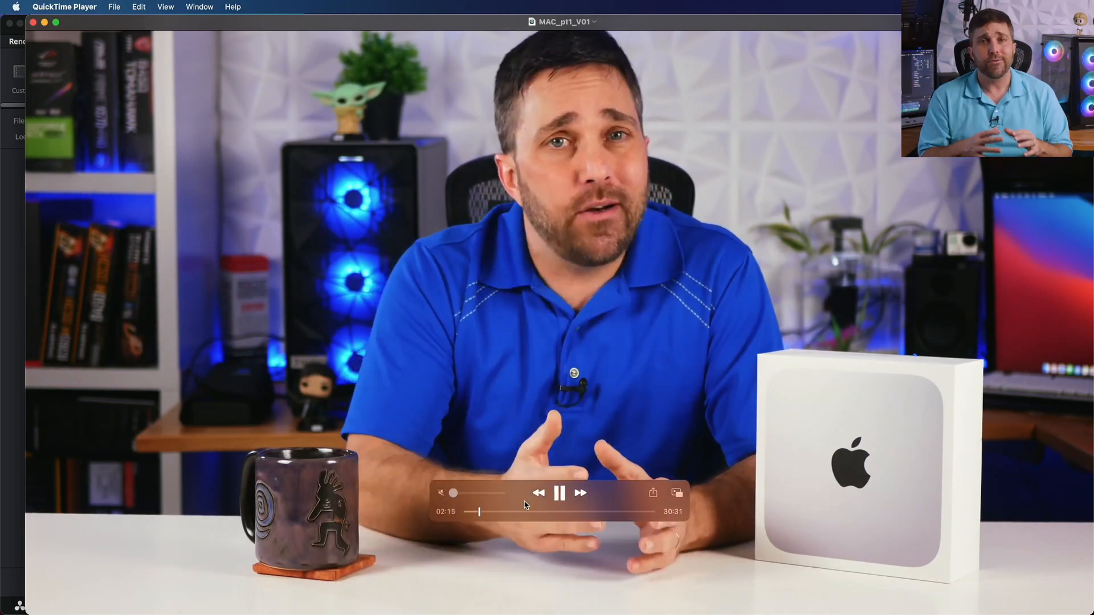
{"action": "left_click", "coordinate": [560, 495]}
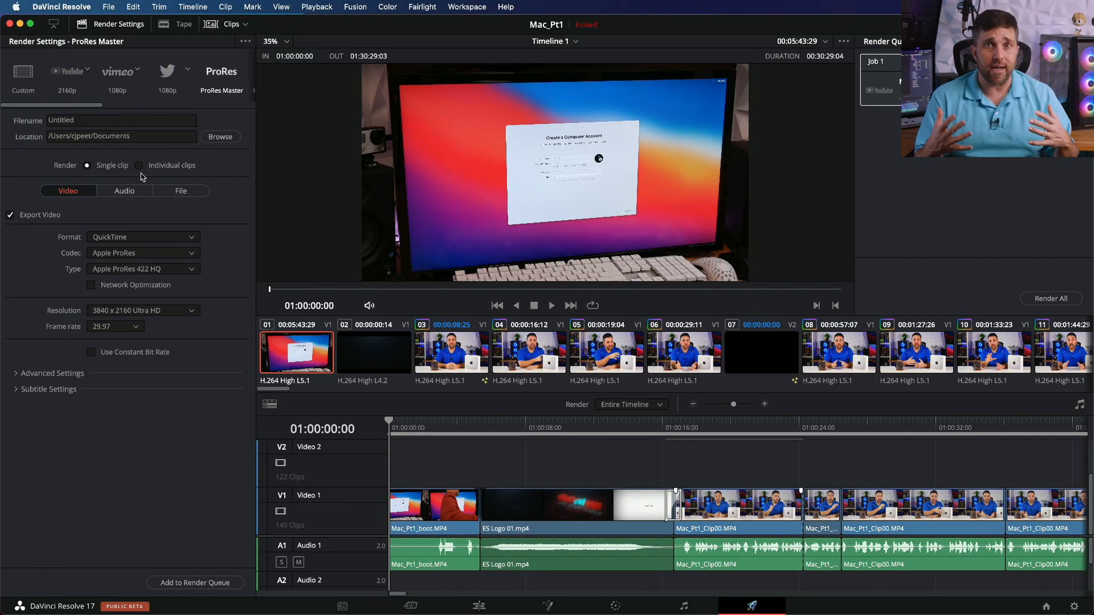
Step: Set the ProRes Master export's destination to a file named Mac_P1_V02 in the Documents folder
{"action": "left_click", "coordinate": [215, 137]}
{"action": "type", "text": "Mac_P1_V02"}
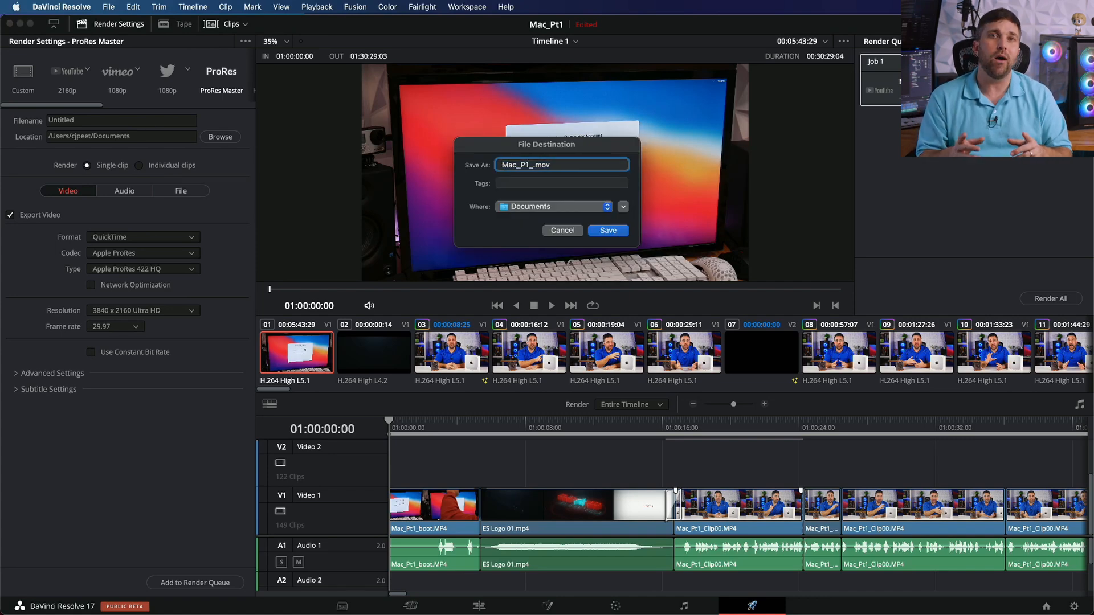
{"action": "left_click", "coordinate": [608, 230]}
Step: Add the ProRes Master export to the render queue and render that job
{"action": "left_click", "coordinate": [51, 373]}
{"action": "left_click", "coordinate": [51, 373]}
{"action": "left_click", "coordinate": [195, 582]}
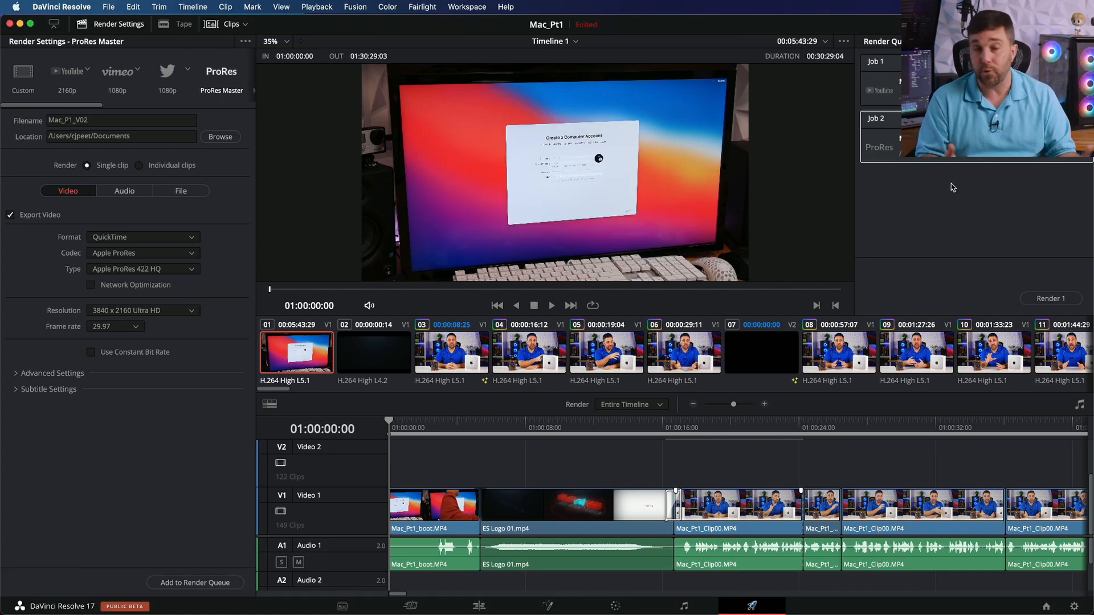
{"action": "left_click", "coordinate": [1051, 298]}
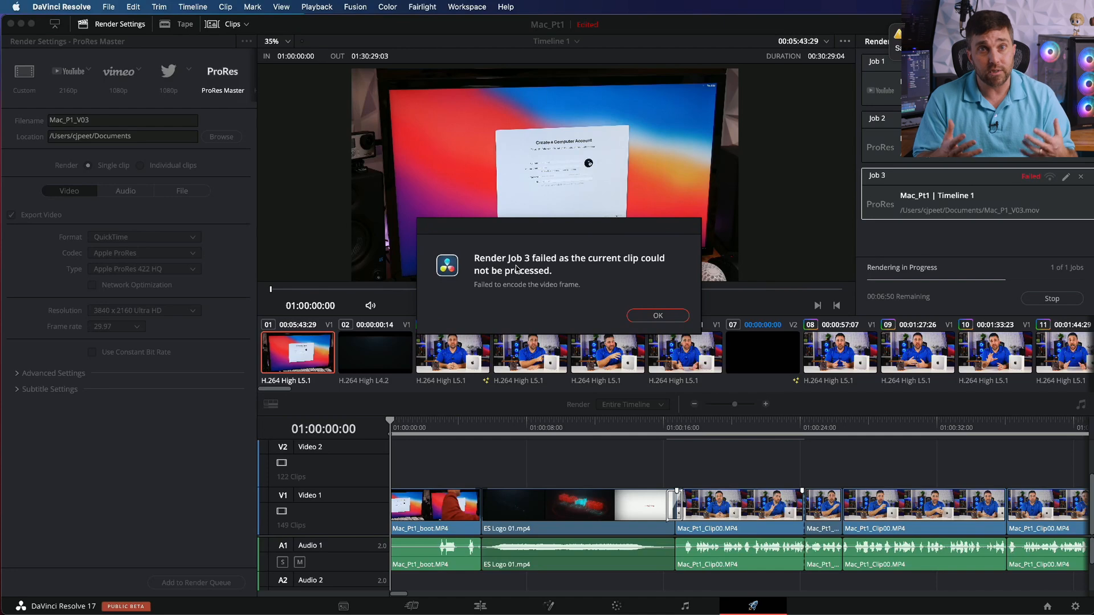
Step: Dismiss the Job 3 alert, and queue and render the YouTube 2160p H.264 MP4 export Mac_pt1_V04
{"action": "left_click", "coordinate": [647, 316]}
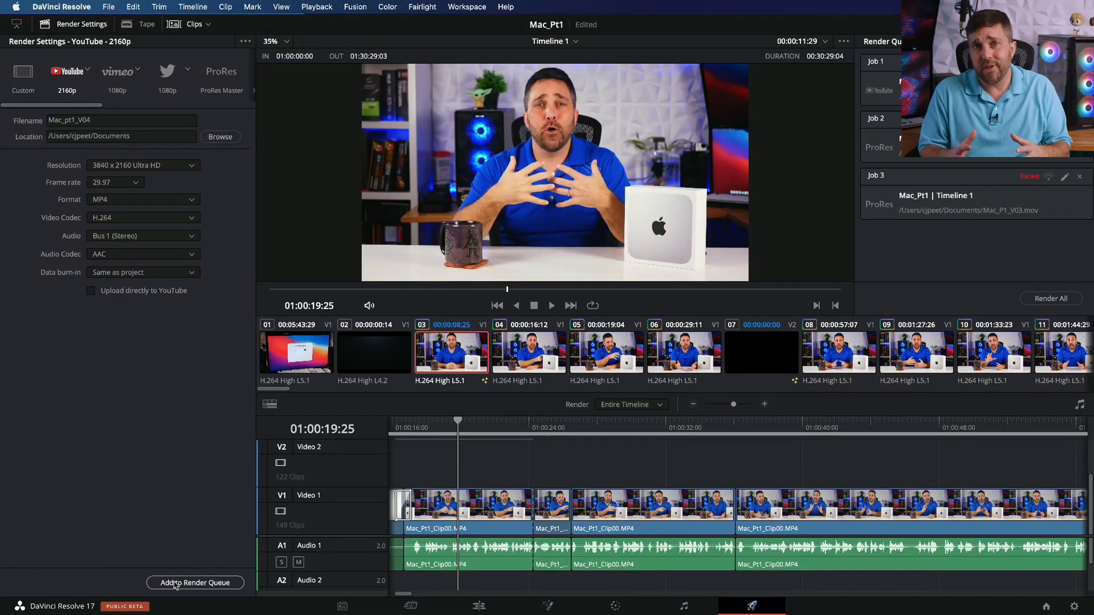
{"action": "left_click", "coordinate": [175, 584]}
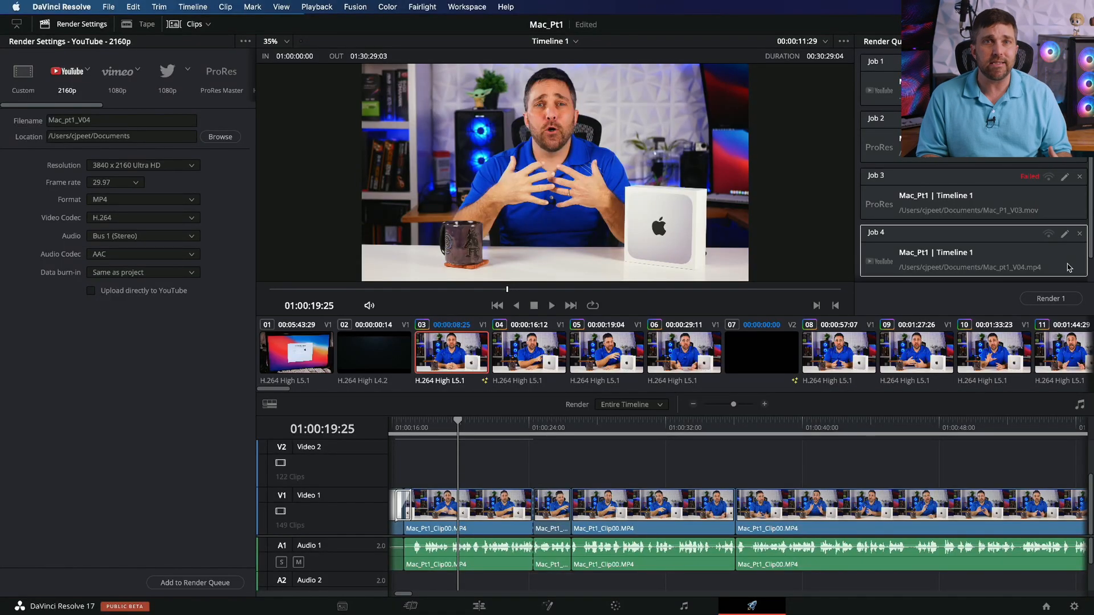
{"action": "left_click", "coordinate": [1051, 298]}
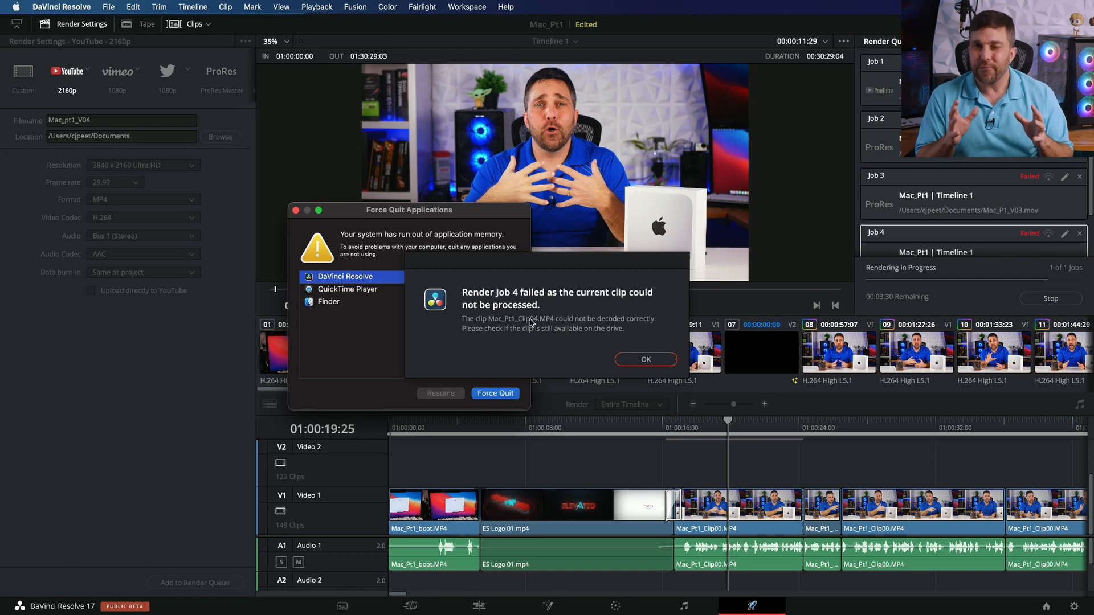
{"action": "left_click", "coordinate": [645, 360]}
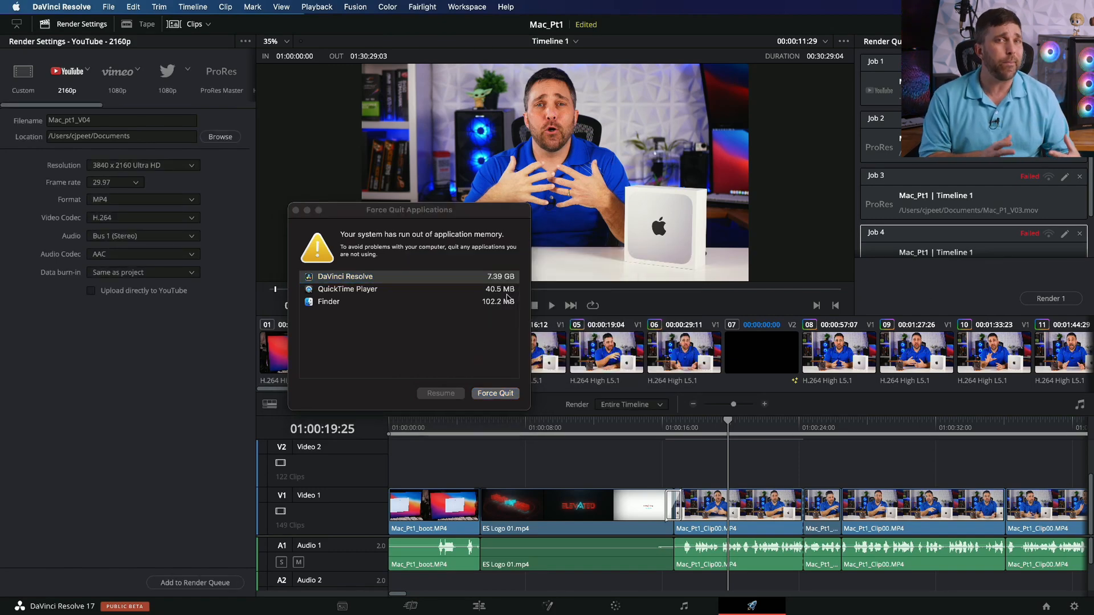
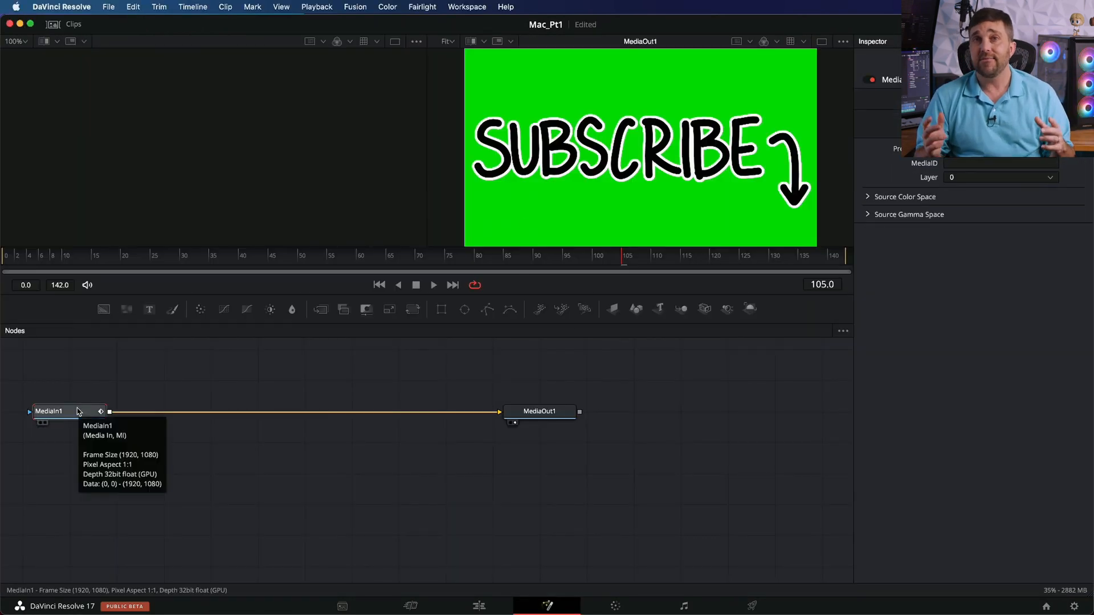
Step: Add a Delta Keyer node after MediaIn1 to key out the green background of the subscribe graphic
{"action": "key", "text": "shift+space"}
{"action": "type", "text": "dler"}
{"action": "key", "text": "BackSpace"}
{"action": "key", "text": "BackSpace"}
{"action": "key", "text": "BackSpace"}
{"action": "type", "text": "elta Keyer"}
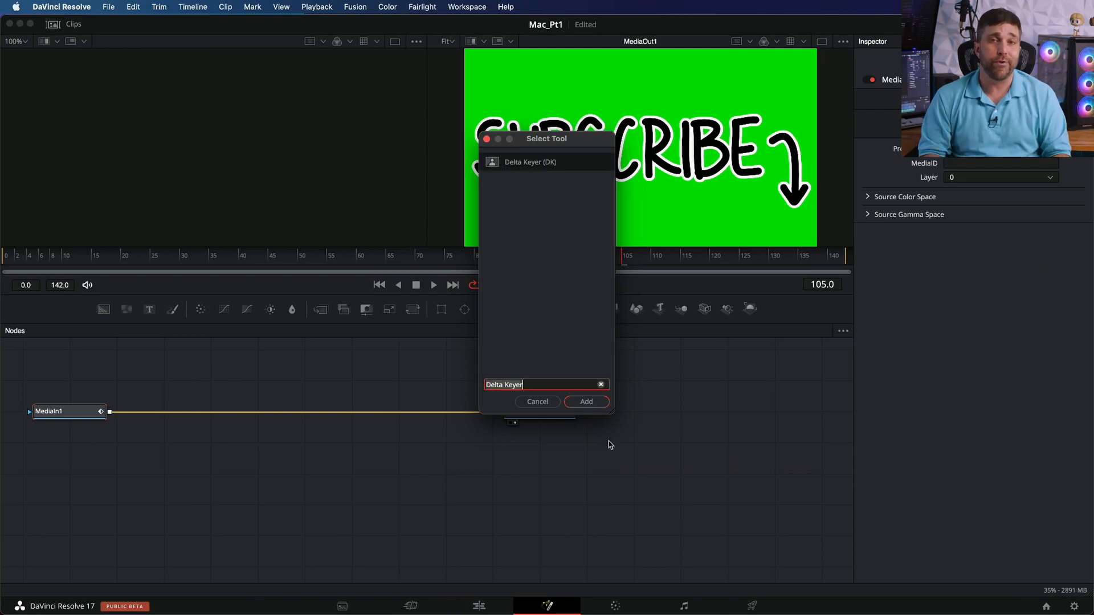
{"action": "key", "text": "Return"}
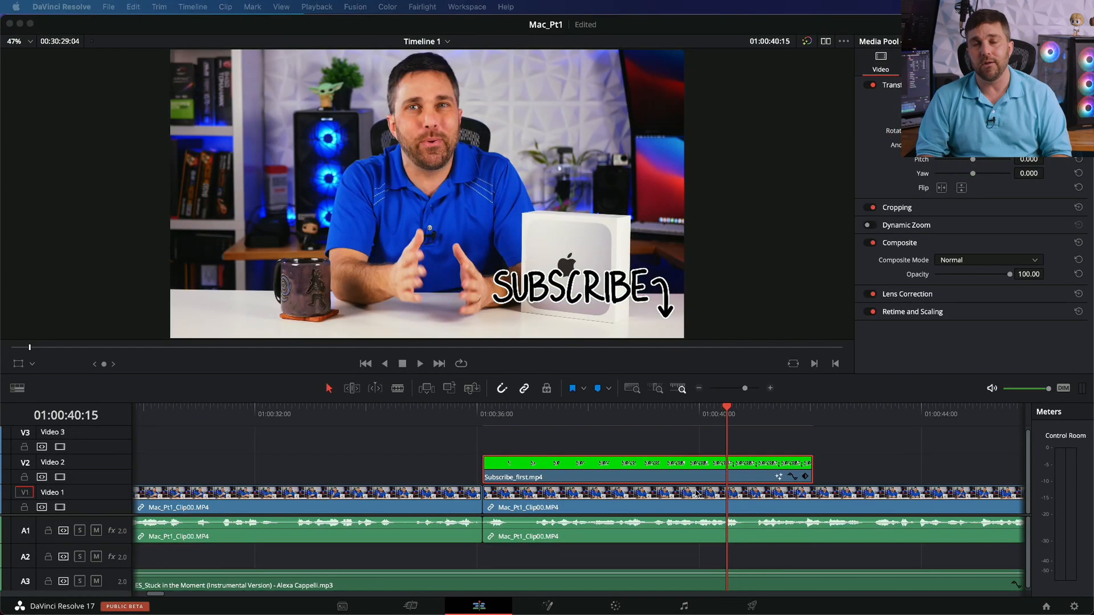
Step: Change the clip speed of the Subscribe_first.mp4 clip on the Video 2 track
{"action": "right_click", "coordinate": [655, 472]}
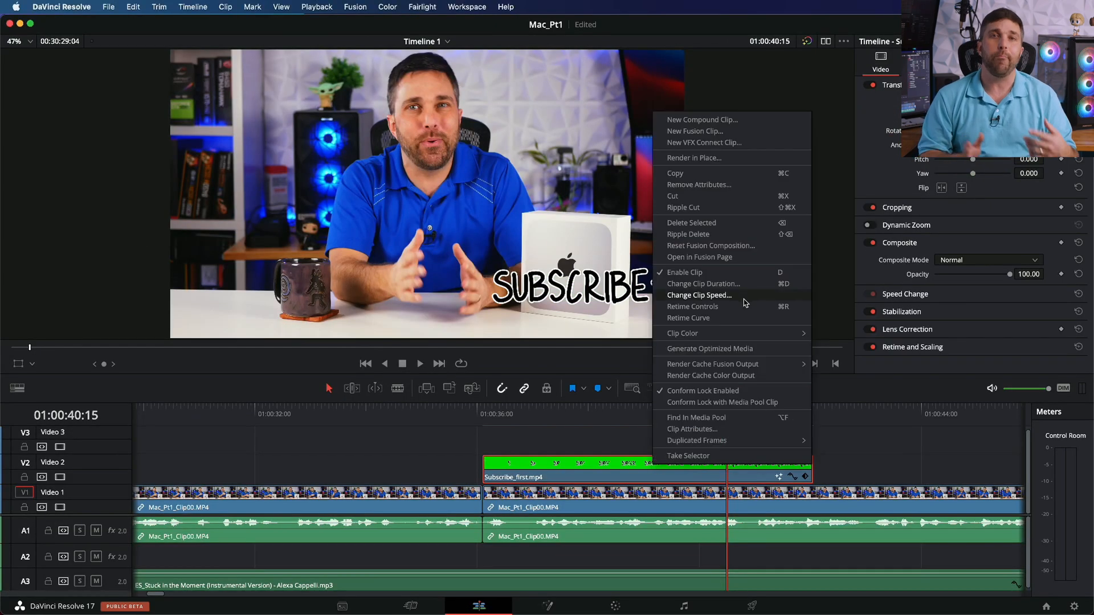
{"action": "left_click", "coordinate": [707, 295]}
{"action": "left_click", "coordinate": [735, 428]}
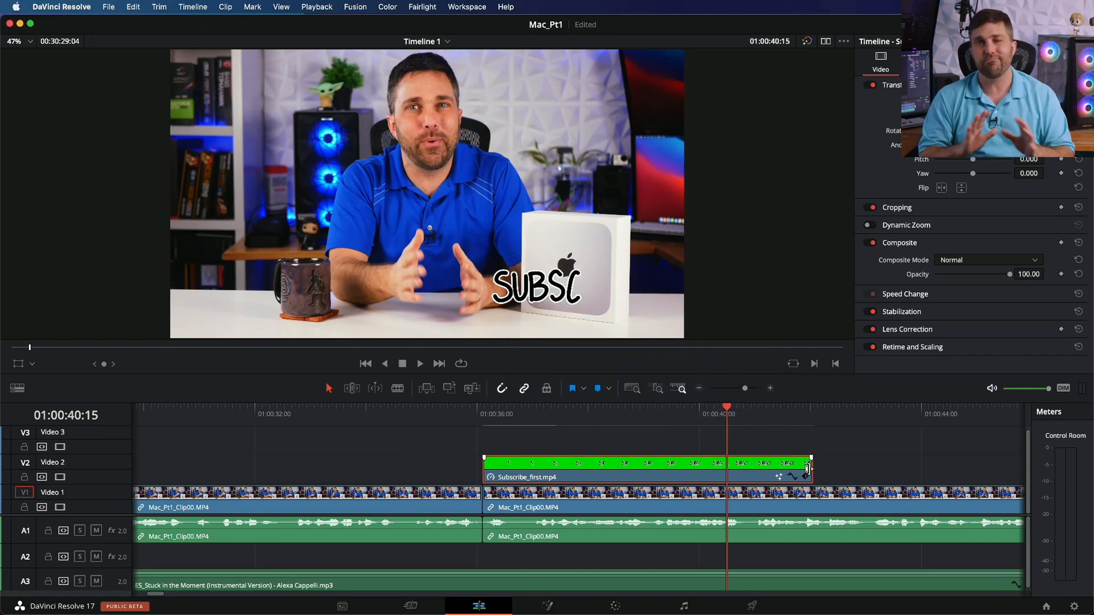
{"action": "right_click", "coordinate": [674, 470]}
{"action": "left_click", "coordinate": [720, 315]}
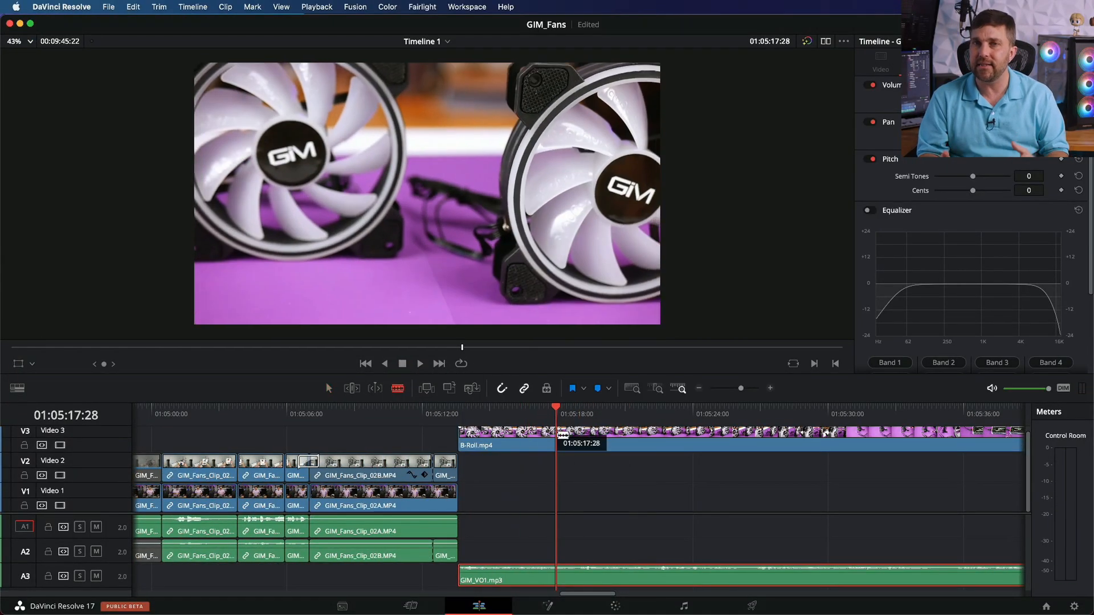
Step: Select the B-Roll.mp4 clip on the Video 3 track and show its available clip commands
{"action": "left_click", "coordinate": [499, 442]}
{"action": "right_click", "coordinate": [499, 443]}
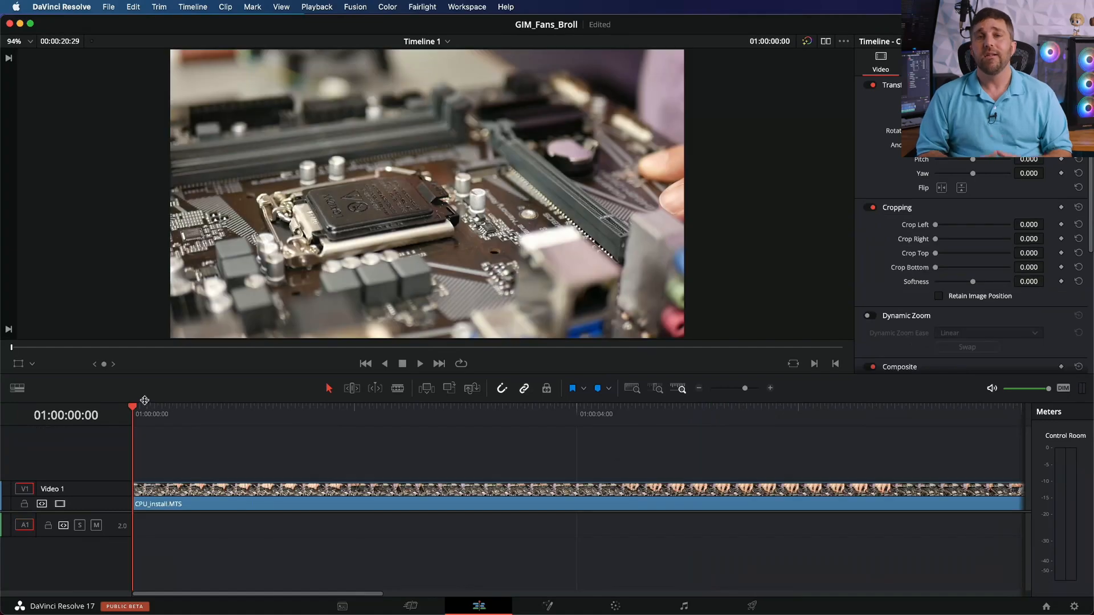
Step: Play the CPU_install.MTS clip from the start of the timeline and pause after about three seconds
{"action": "mouse_move", "coordinate": [146, 411]}
{"action": "left_mouse_down"}
{"action": "mouse_move", "coordinate": [205, 411]}
{"action": "mouse_move", "coordinate": [137, 416]}
{"action": "left_mouse_up"}
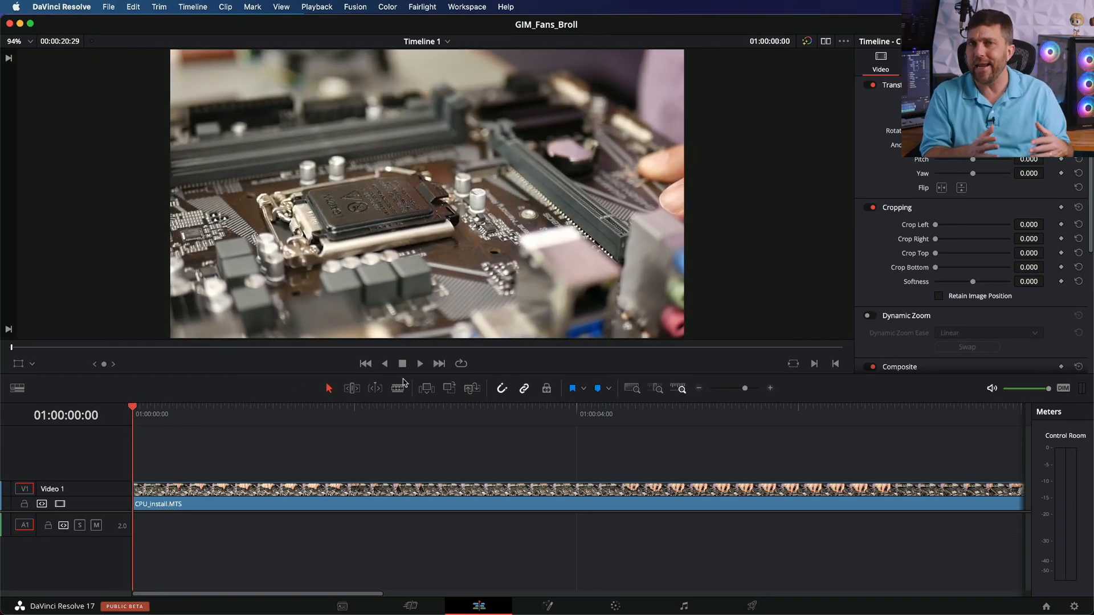
{"action": "left_click", "coordinate": [420, 364]}
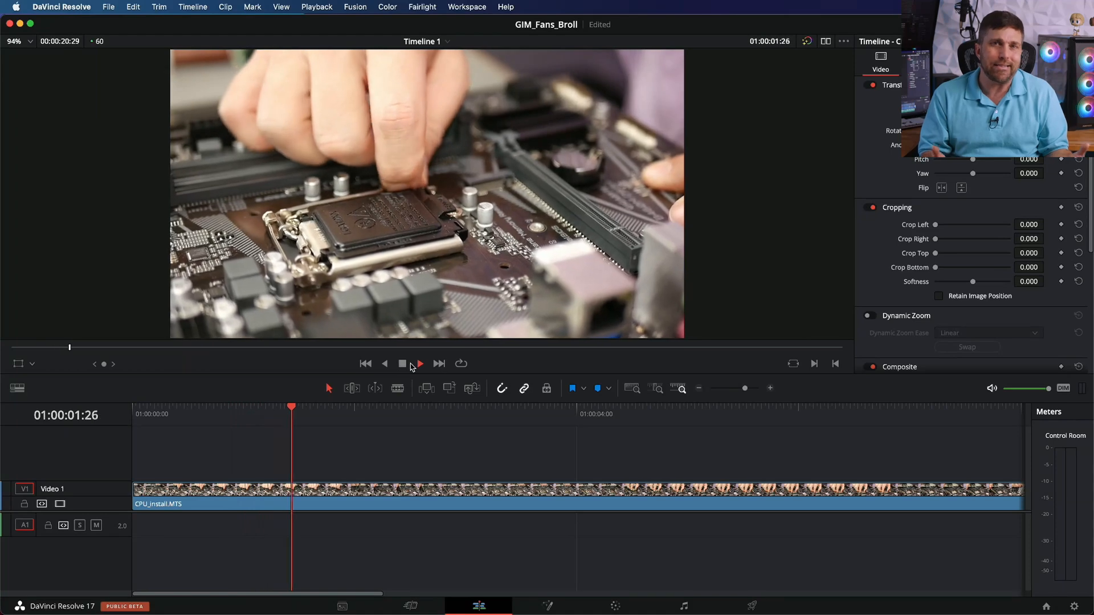
{"action": "key", "text": "space"}
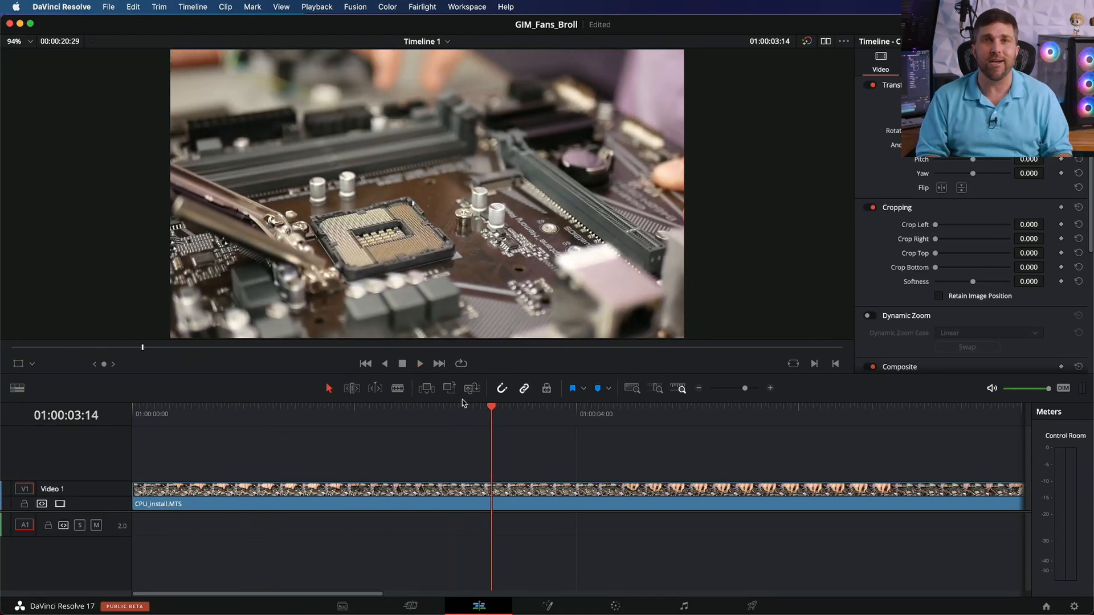
Step: Scrub the CPU_install.MTS timeline back to 01:00:01:00 and select the clip
{"action": "left_click_drag", "start_coordinate": [491, 410], "coordinate": [242, 394]}
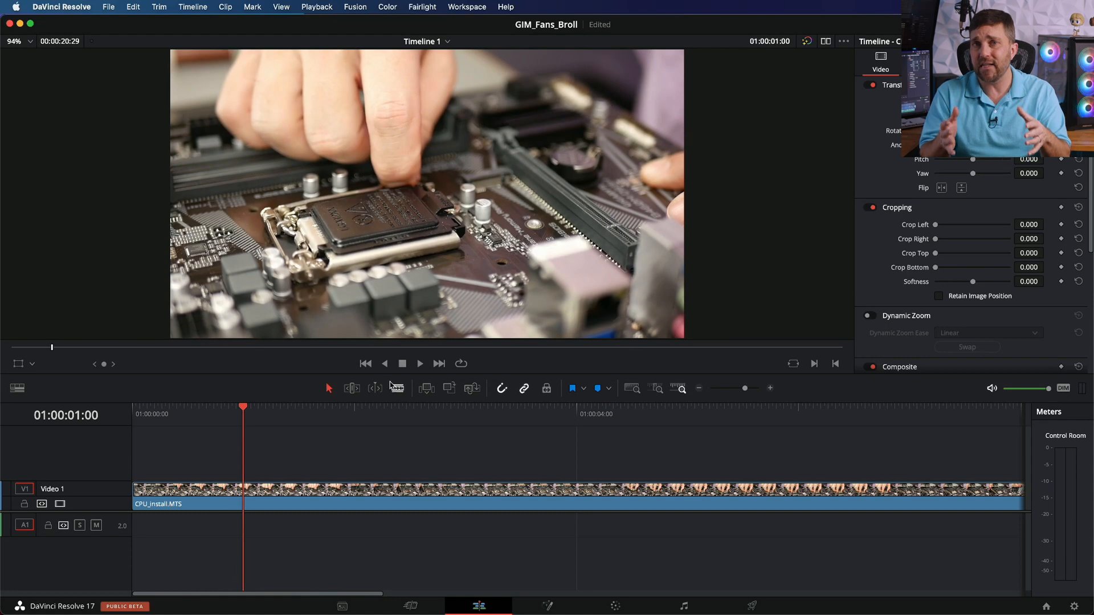
{"action": "left_click", "coordinate": [253, 488]}
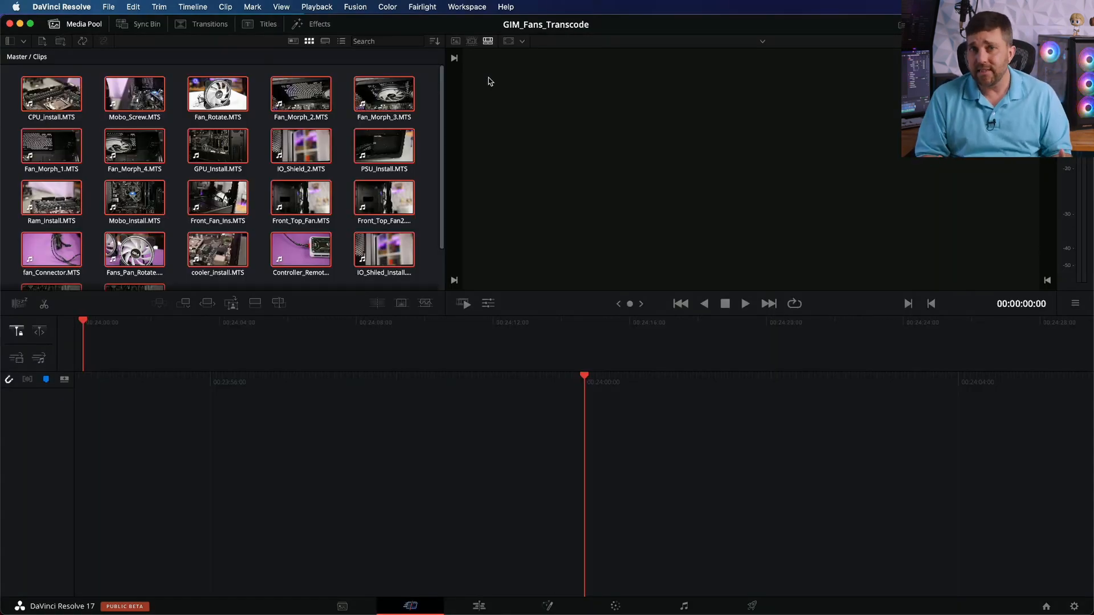
Step: Review the optimized media and render cache options in the GIM_Fans_Transcode master project settings, closing them without changes
{"action": "left_click", "coordinate": [1075, 607]}
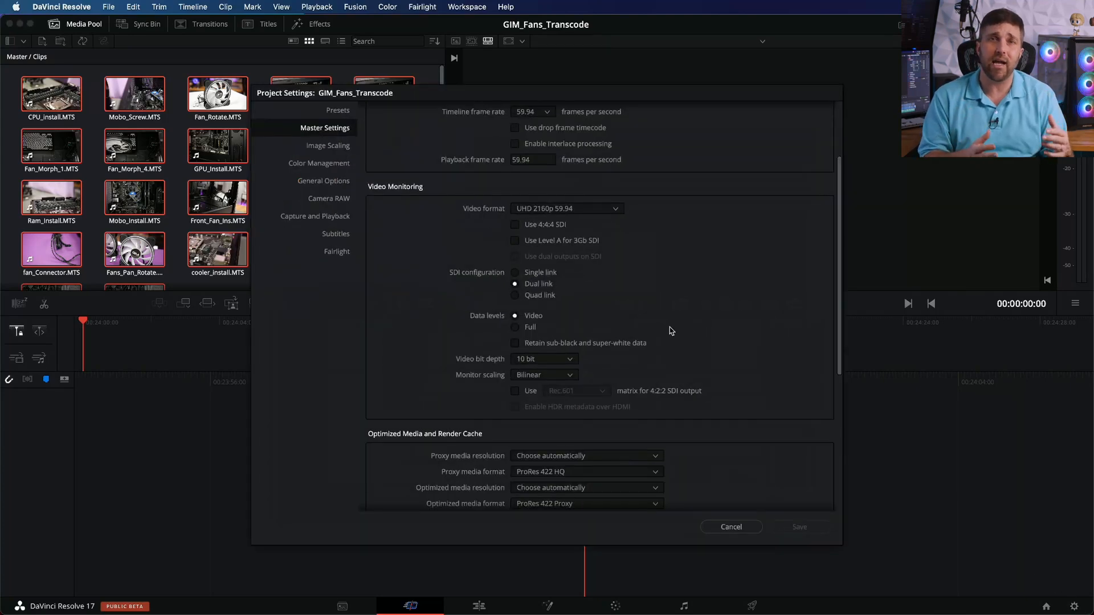
{"action": "scroll", "coordinate": [501, 408], "scroll_direction": "down", "scroll_amount": 4}
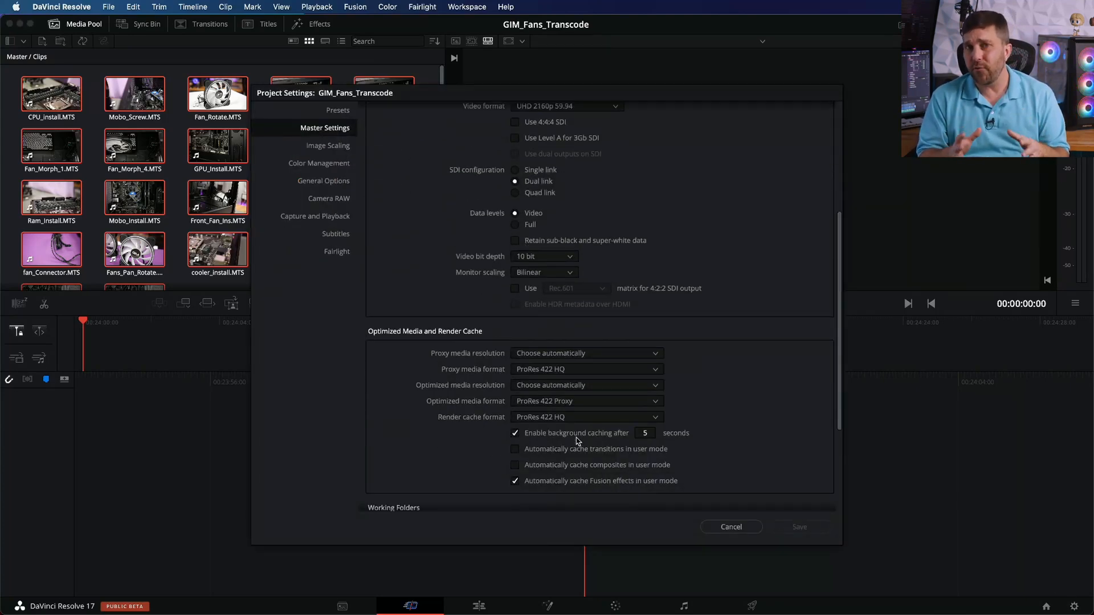
{"action": "left_click", "coordinate": [732, 527]}
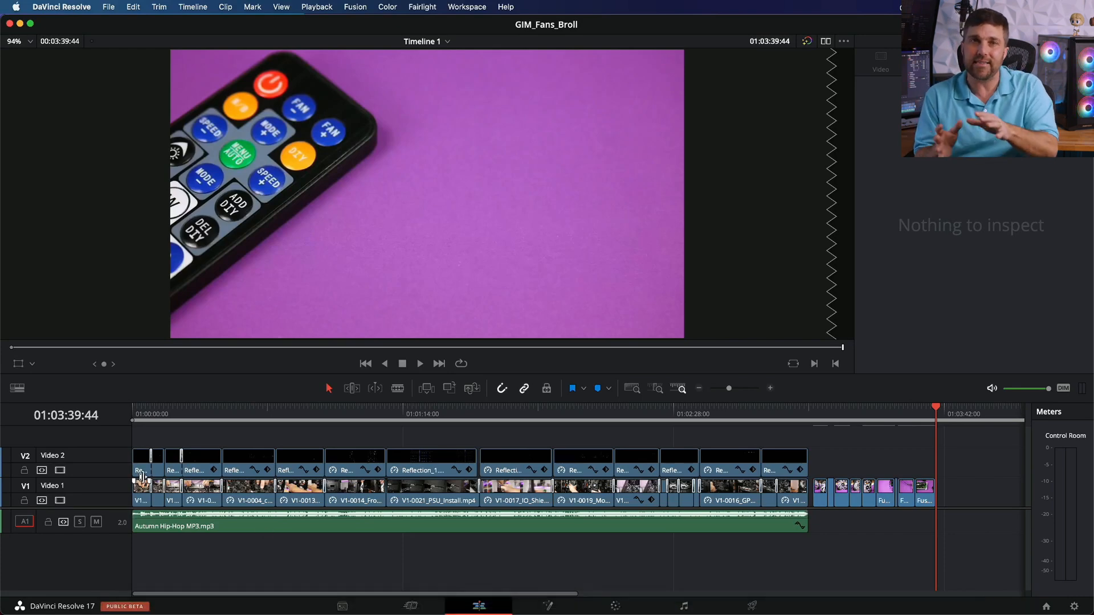
Step: Return to the start of the GIM_Fans_Broll timeline and open the Deliver page
{"action": "left_click", "coordinate": [137, 414]}
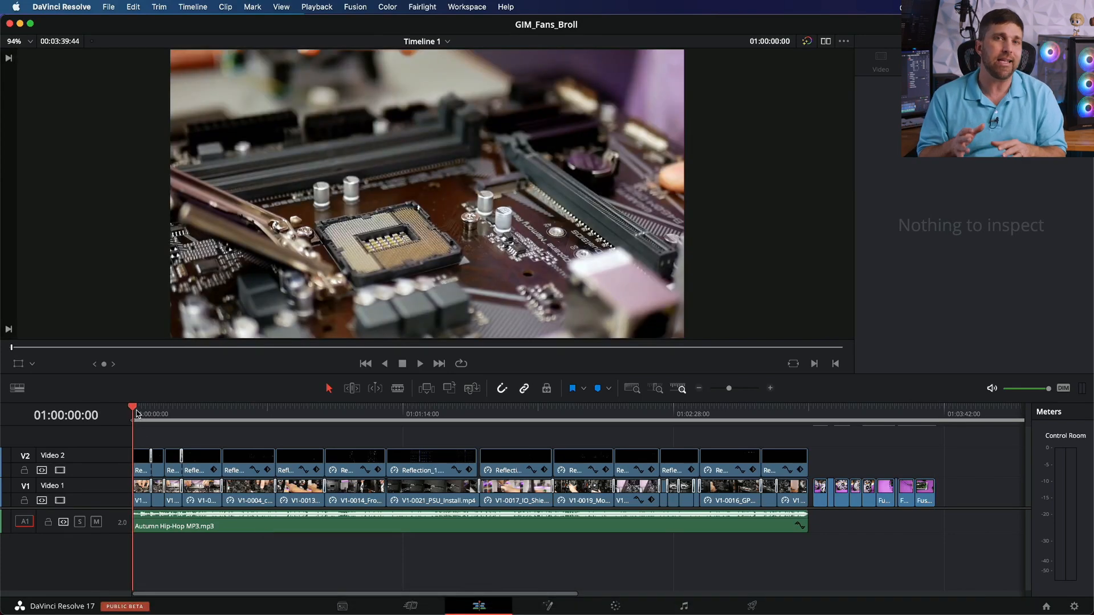
{"action": "left_click", "coordinate": [748, 608]}
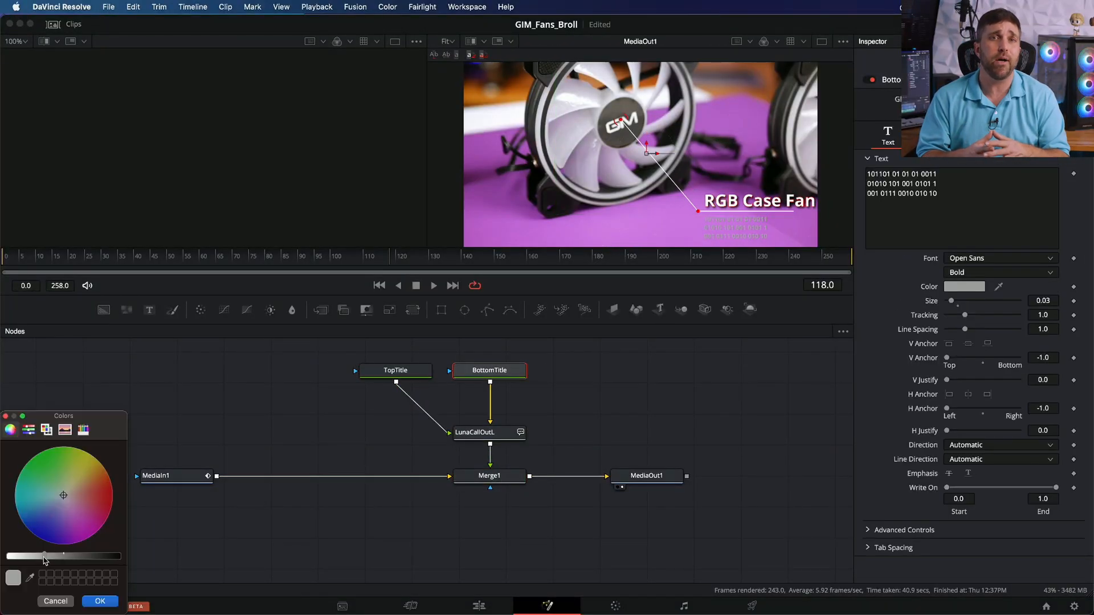
Step: Replace the BottomTitle text with "16 Hub Mounted RGB LEDs" and "9 Translucent Fan Blades", and enable its shading element 3, Black Shadow
{"action": "left_click_drag", "start_coordinate": [937, 193], "coordinate": [863, 180]}
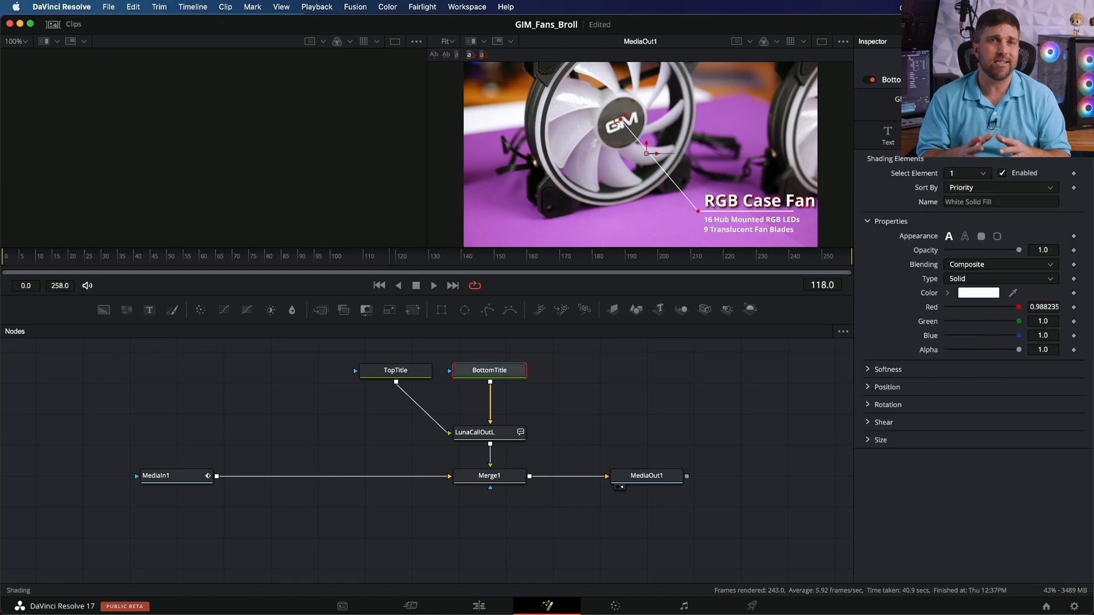
{"action": "left_click", "coordinate": [967, 173]}
{"action": "left_click", "coordinate": [963, 216]}
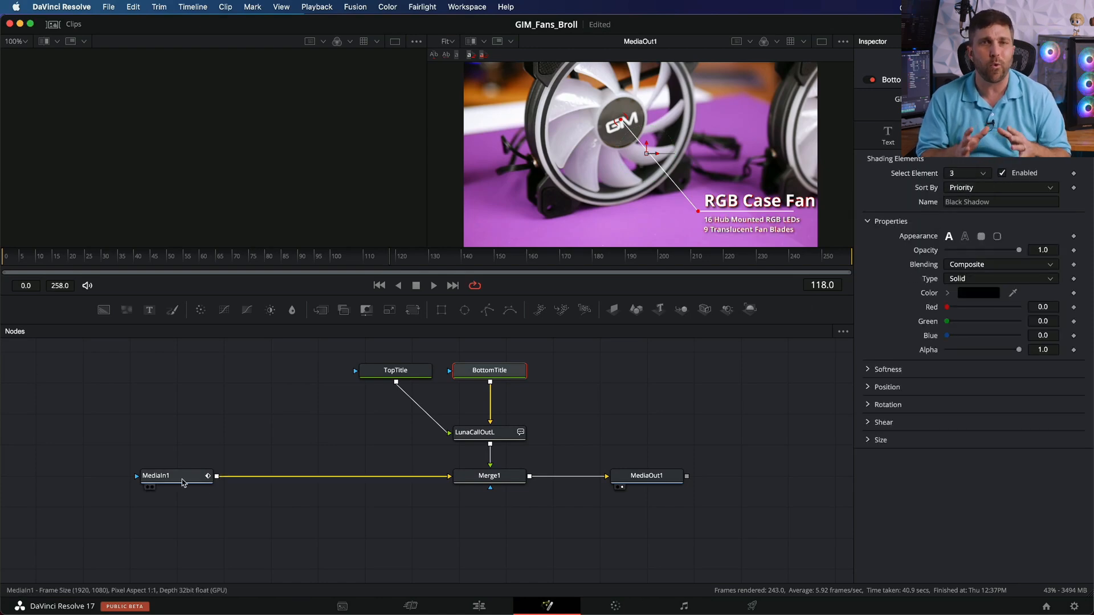
Step: Add a Tracker node after MediaIn1 and fit its tracking pattern over the GM logo on the fan hub
{"action": "left_click", "coordinate": [210, 488]}
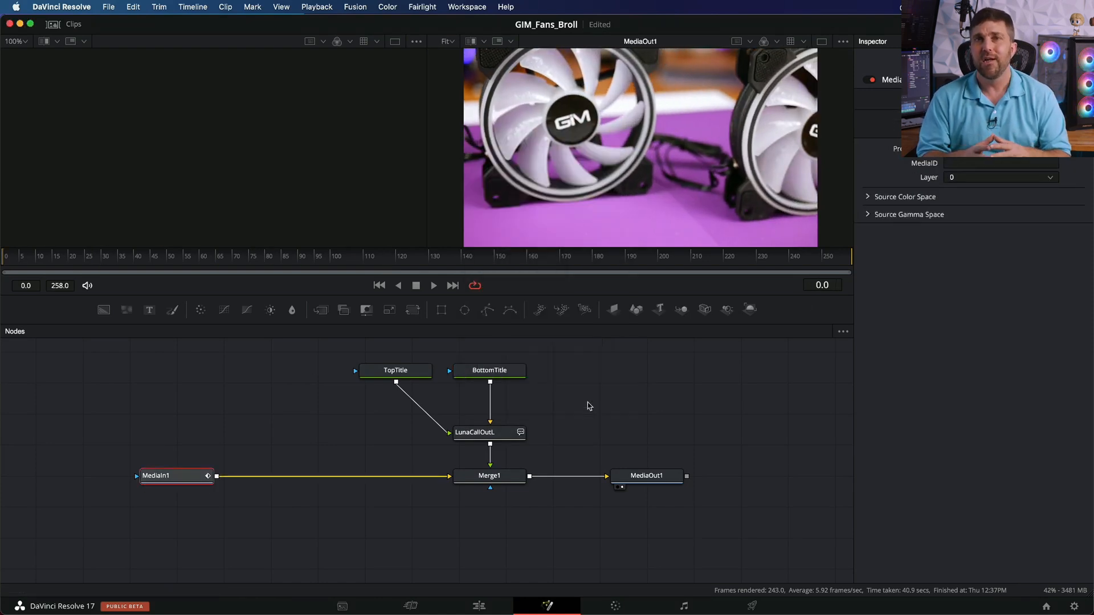
{"action": "left_click", "coordinate": [589, 405]}
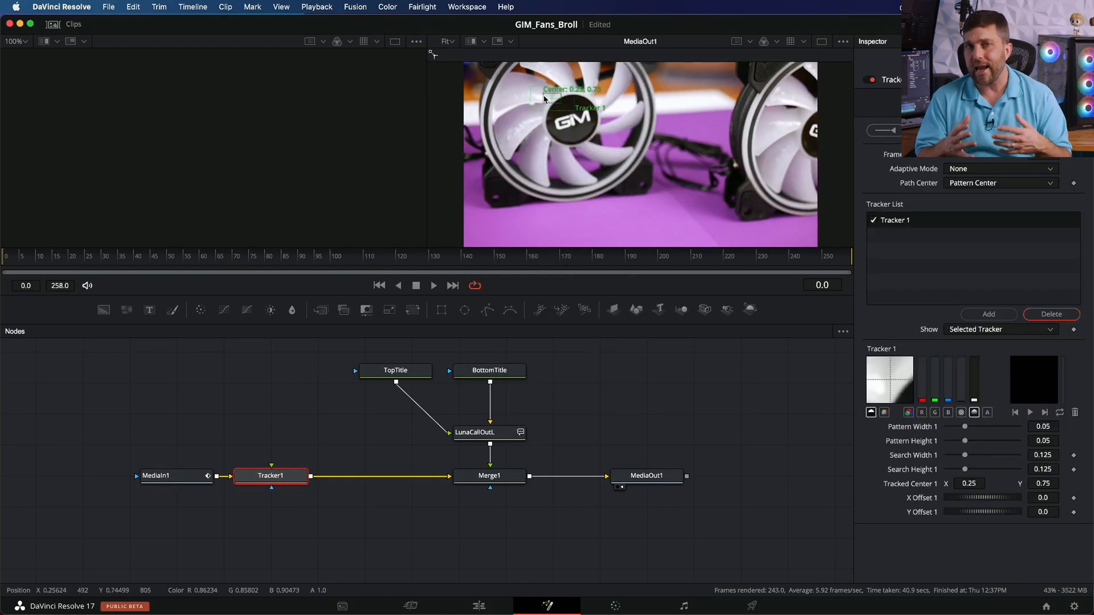
{"action": "left_click_drag", "start_coordinate": [572, 104], "coordinate": [593, 125]}
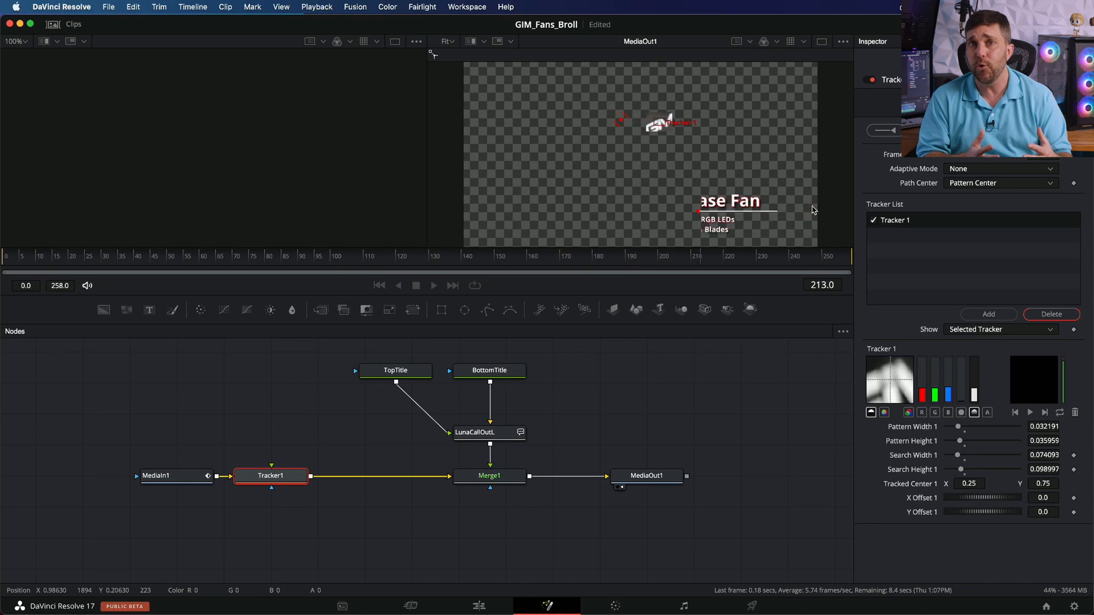
{"action": "left_click", "coordinate": [641, 343]}
Step: Scrub the composition to frame 36, select the LunaCallOutL node and play the callout
{"action": "left_click_drag", "start_coordinate": [7, 261], "coordinate": [121, 267]}
{"action": "left_click", "coordinate": [488, 434]}
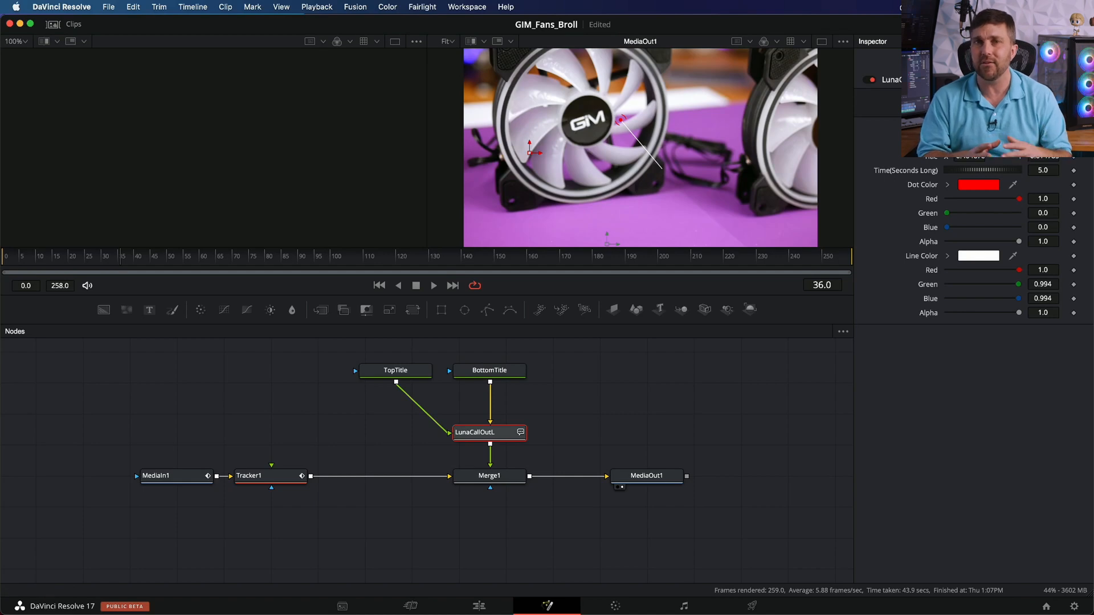
{"action": "key", "text": "space"}
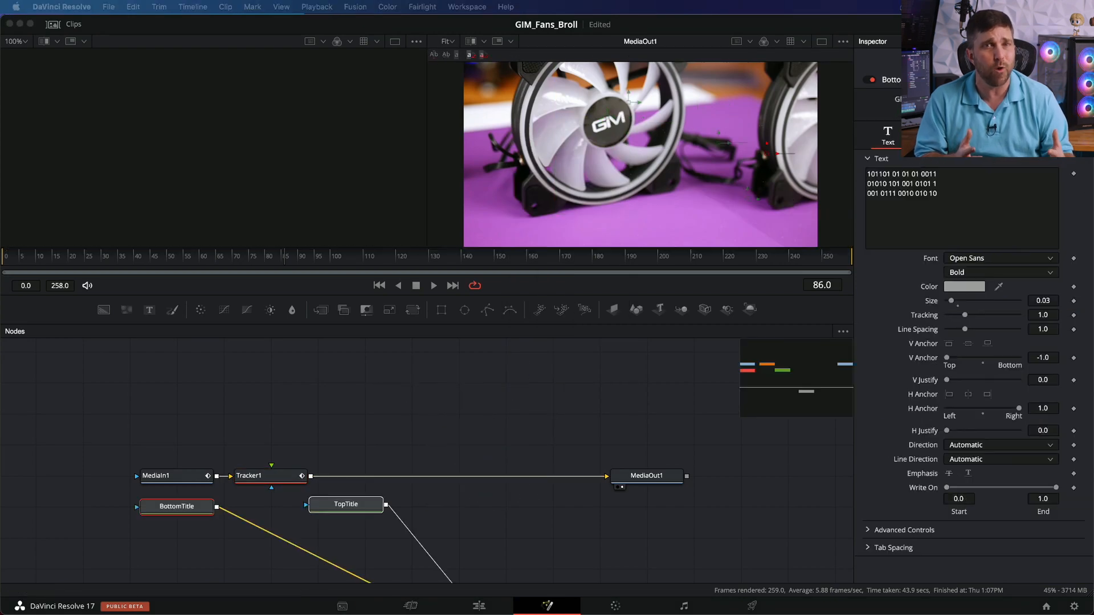
Step: Paste copies of the BottomTitle, TopTitle and LunaCallOut2R nodes and arrange the callout group near the main node chain
{"action": "key", "text": "super+v"}
{"action": "scroll", "coordinate": [486, 538], "scroll_direction": "up", "scroll_amount": 10}
{"action": "scroll", "coordinate": [570, 536], "scroll_direction": "right", "scroll_amount": 10}
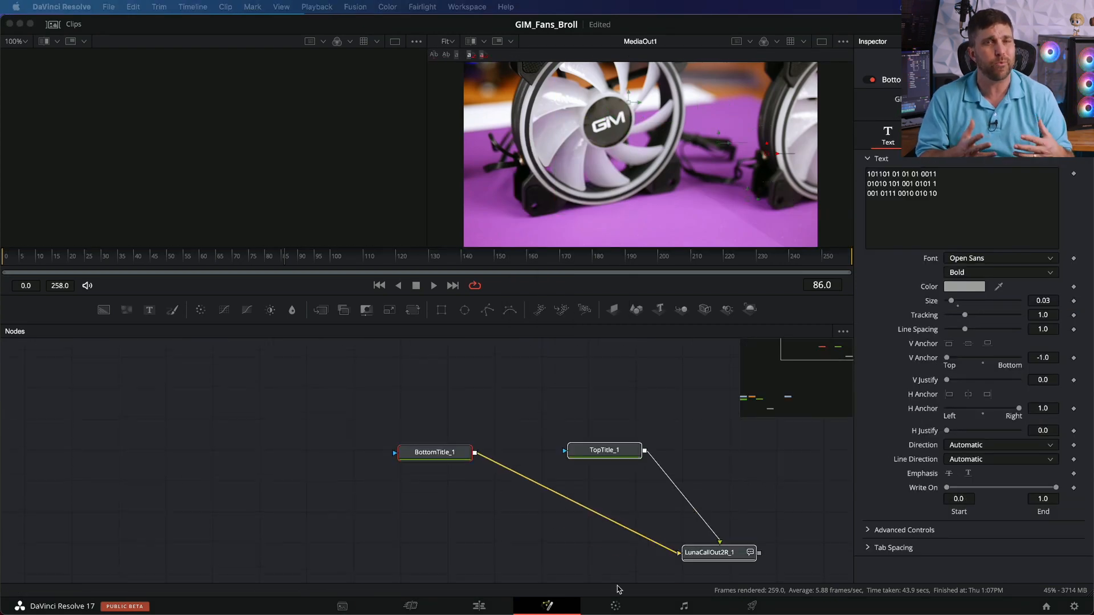
{"action": "left_click_drag", "start_coordinate": [561, 462], "coordinate": [718, 512]}
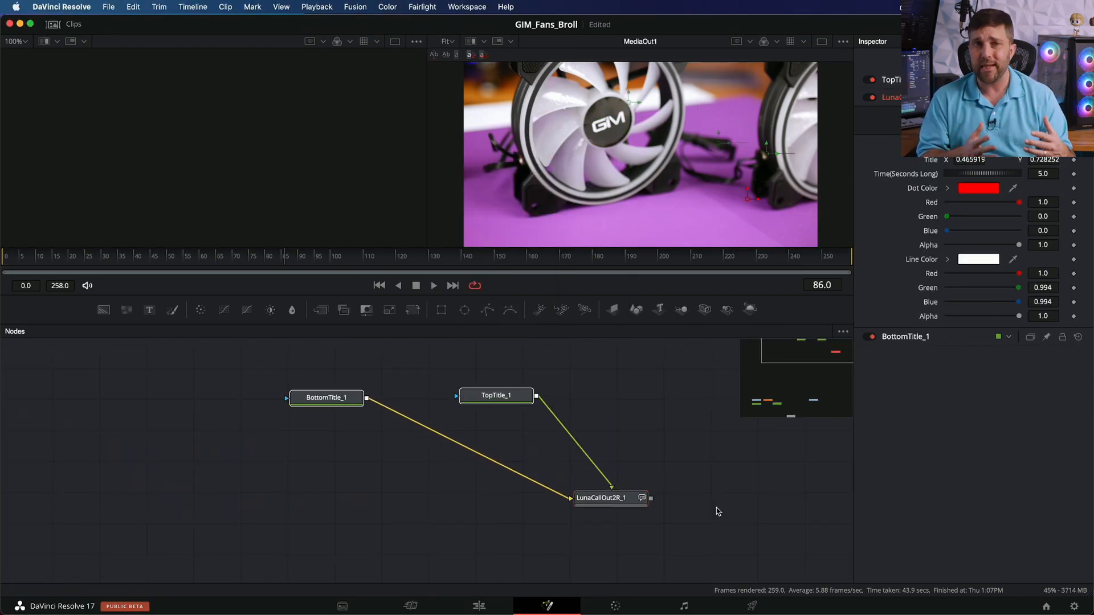
{"action": "scroll", "coordinate": [255, 448], "scroll_direction": "down", "scroll_amount": 10}
{"action": "left_click_drag", "start_coordinate": [255, 450], "coordinate": [433, 481]}
{"action": "scroll", "coordinate": [432, 481], "scroll_direction": "up", "scroll_amount": 10}
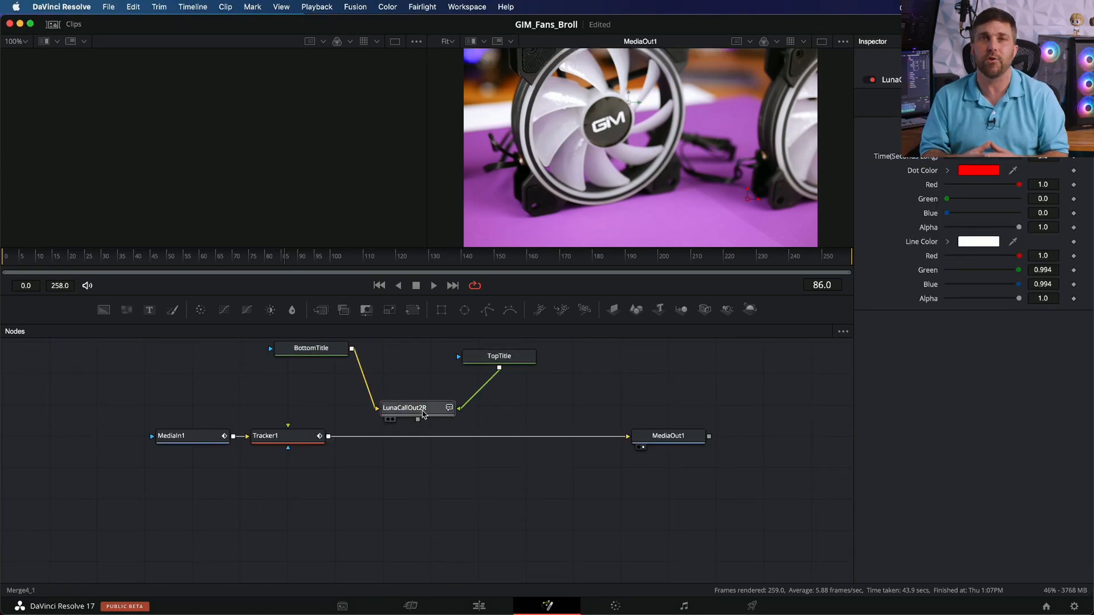
{"action": "left_click", "coordinate": [412, 256]}
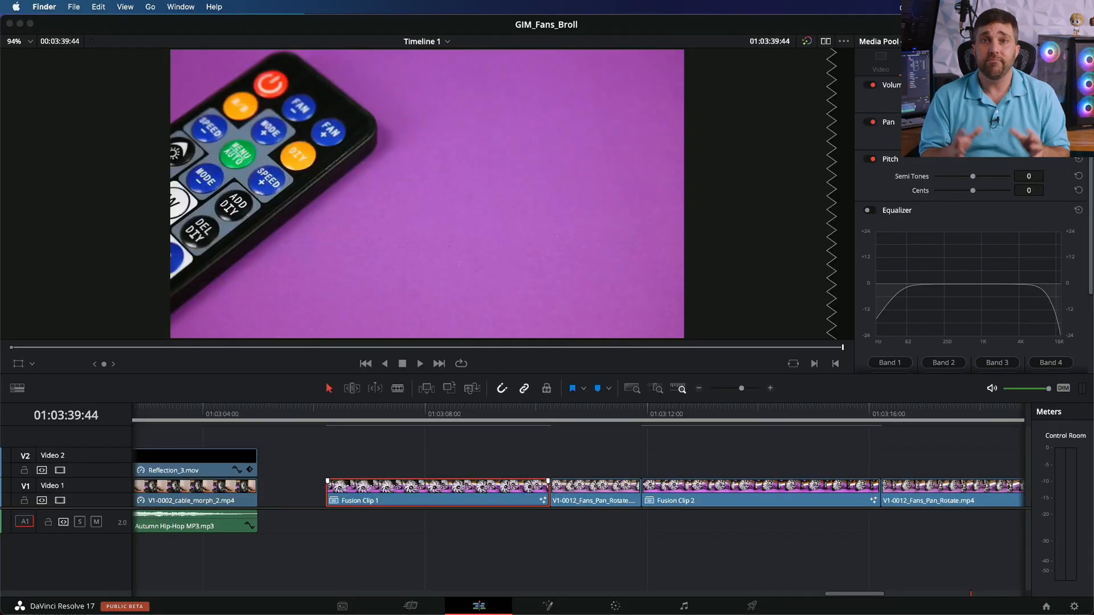
Step: Add an audio clip from Finder to track A1 beneath Fusion Clip 1 and split it at the playhead
{"action": "left_click_drag", "start_coordinate": [433, 339], "coordinate": [353, 534]}
{"action": "left_click_drag", "start_coordinate": [400, 415], "coordinate": [411, 443]}
{"action": "key", "text": "b"}
{"action": "left_click", "coordinate": [411, 525]}
Step: Delete the audio portion before the cut, move the remainder to the start of Fusion Clip 1, and play the result
{"action": "key", "text": "a"}
{"action": "left_click", "coordinate": [371, 525]}
{"action": "key", "text": "BackSpace"}
{"action": "left_click_drag", "start_coordinate": [432, 534], "coordinate": [348, 534]}
{"action": "key", "text": "Up"}
{"action": "left_click", "coordinate": [420, 364]}
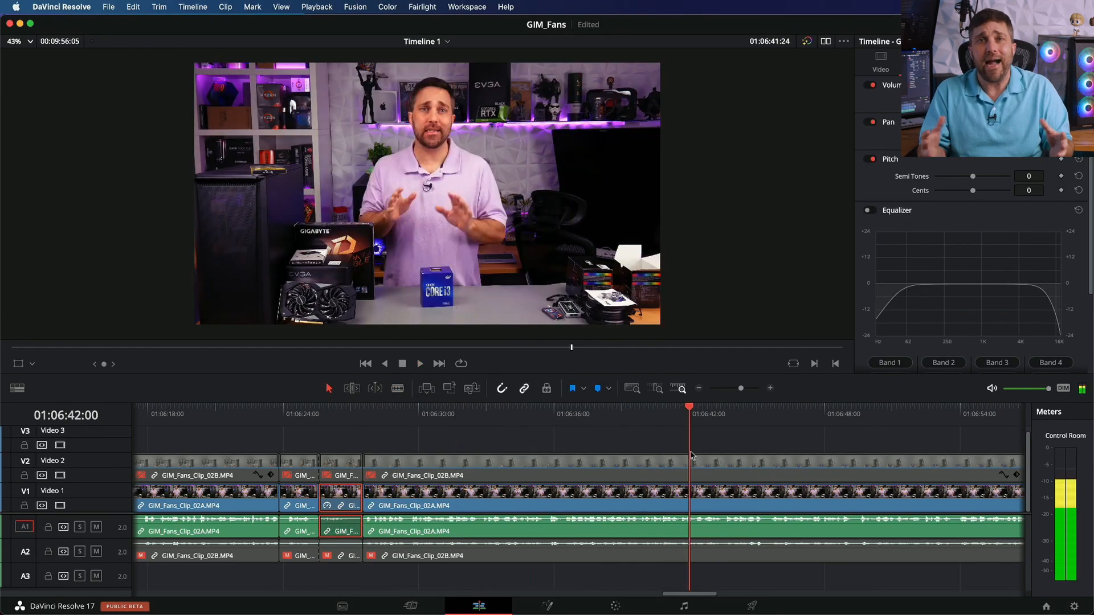
Step: Jump to about 01:06:48 in the GIM_Fans timeline to check playback
{"action": "left_click", "coordinate": [821, 415]}
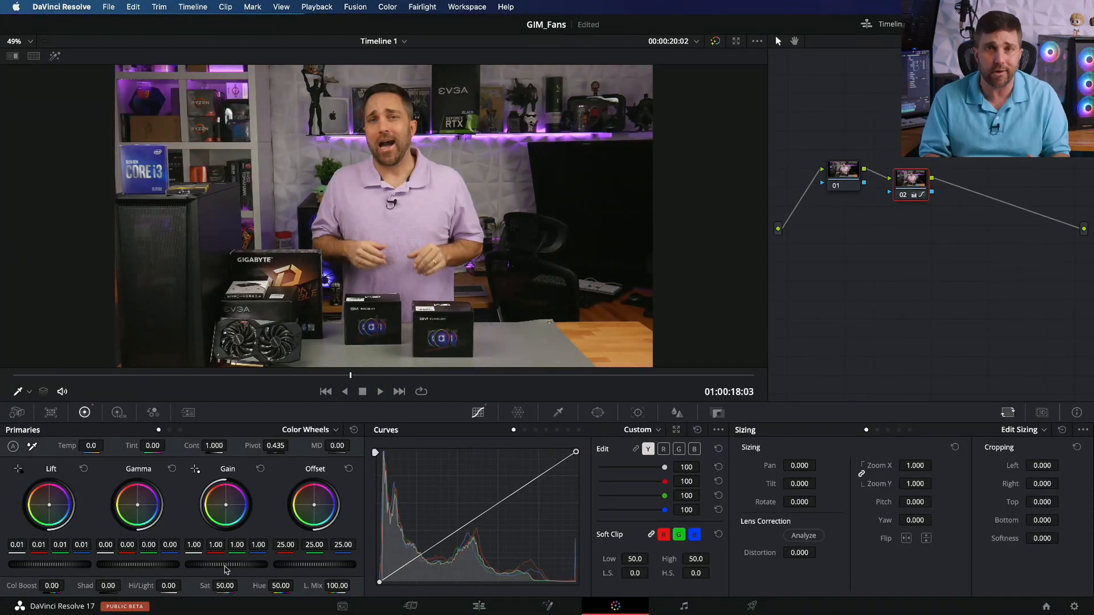
Step: Lower the master Gain and slightly raise the master Gamma on colour node 02
{"action": "left_click_drag", "start_coordinate": [226, 568], "coordinate": [212, 568]}
{"action": "left_click_drag", "start_coordinate": [137, 568], "coordinate": [144, 568]}
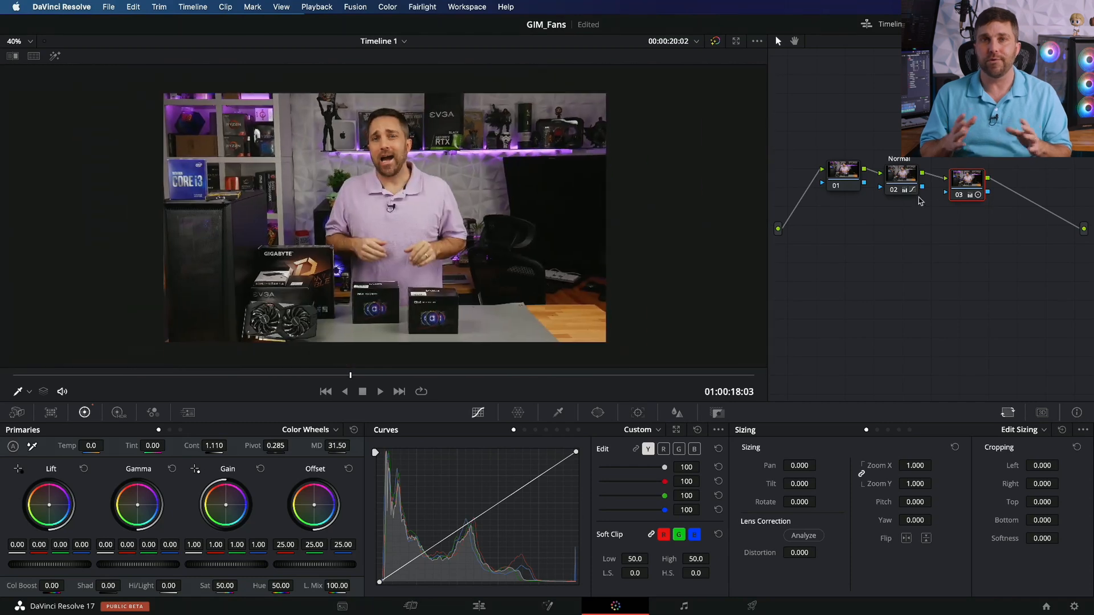
Step: Label the third colour node "Contrast" and select it
{"action": "right_click", "coordinate": [953, 191]}
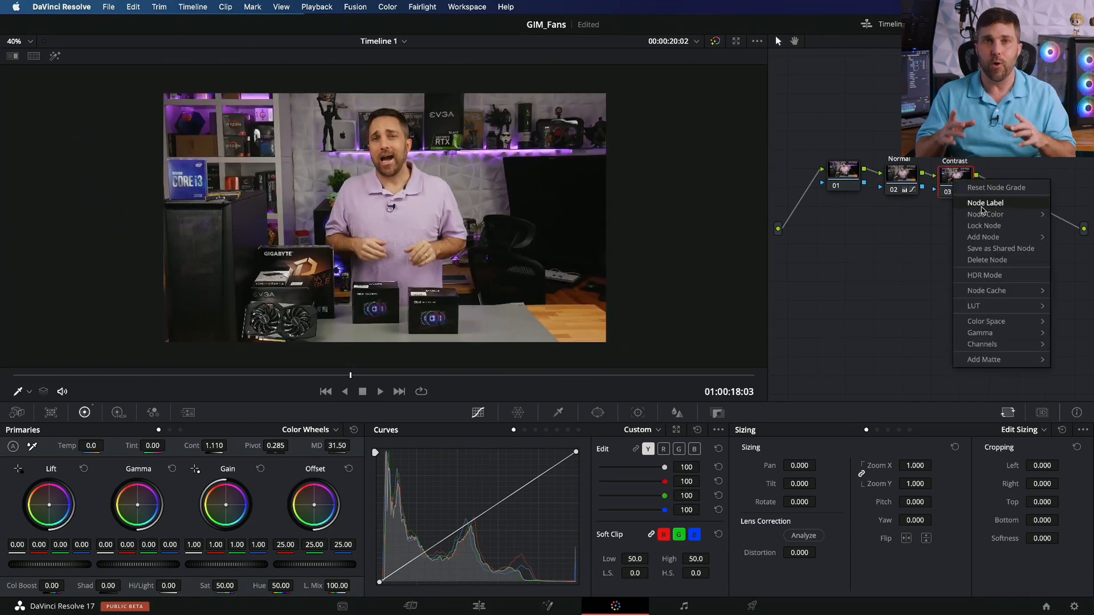
{"action": "left_click", "coordinate": [980, 205]}
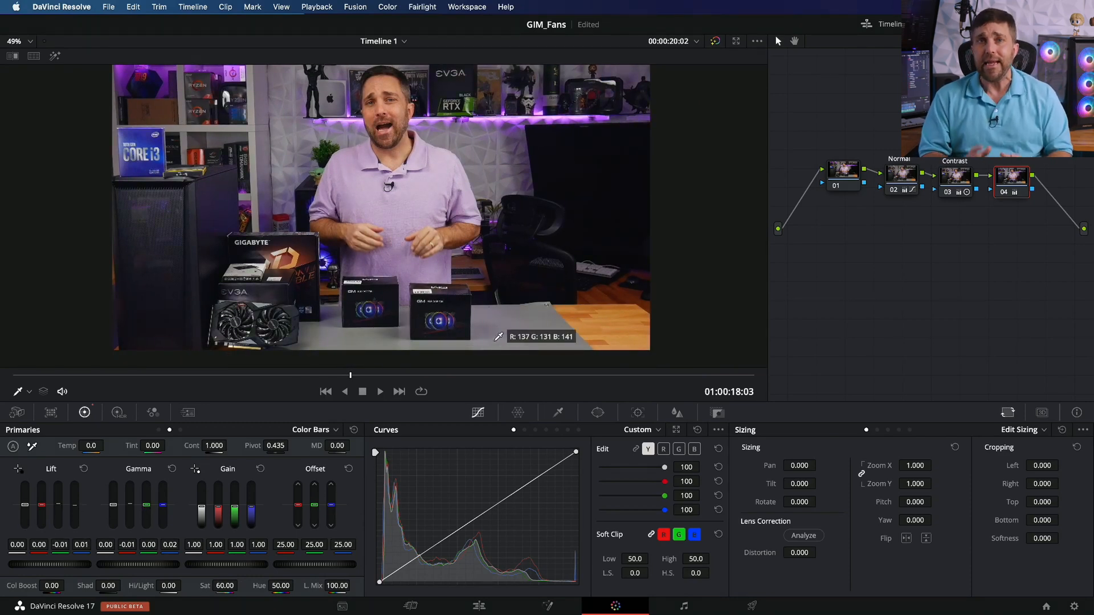
{"action": "left_click", "coordinate": [948, 194]}
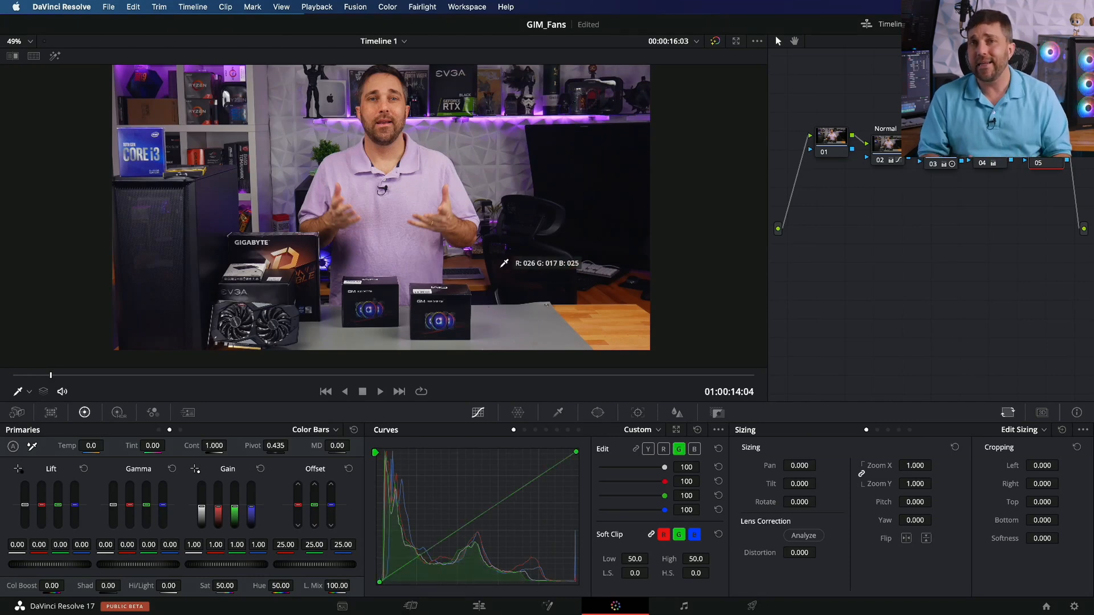
Step: Pull the upper end of the green curve down slightly on colour node 05
{"action": "left_click_drag", "start_coordinate": [576, 453], "coordinate": [575, 457]}
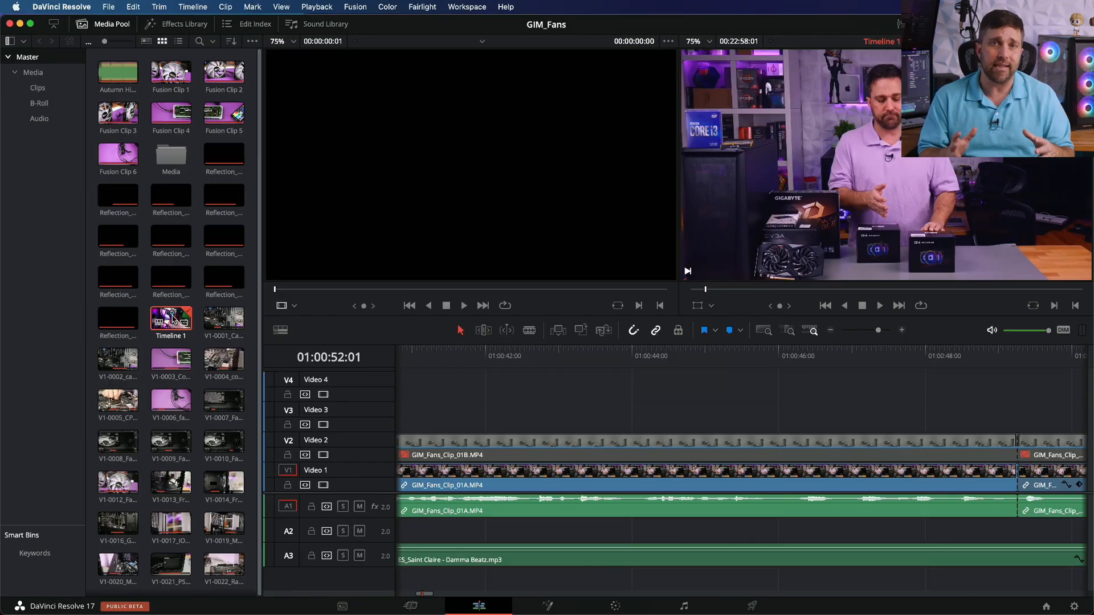
Step: Open the timeline settings of Timeline 1 from its thumbnail among the project media
{"action": "right_click", "coordinate": [171, 320]}
{"action": "mouse_move", "coordinate": [202, 322]}
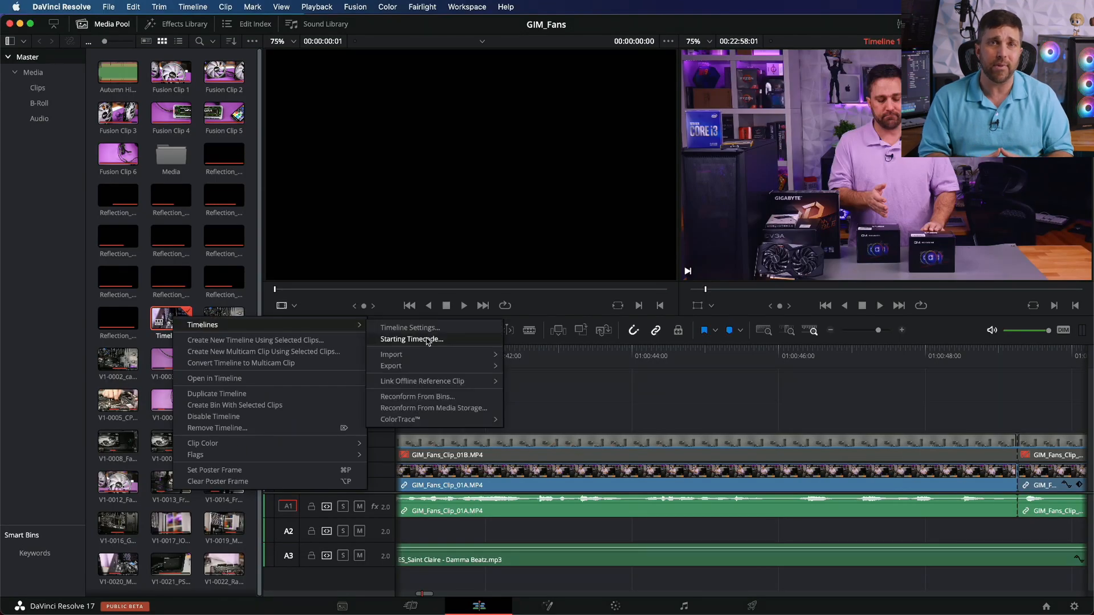
{"action": "left_click", "coordinate": [425, 326]}
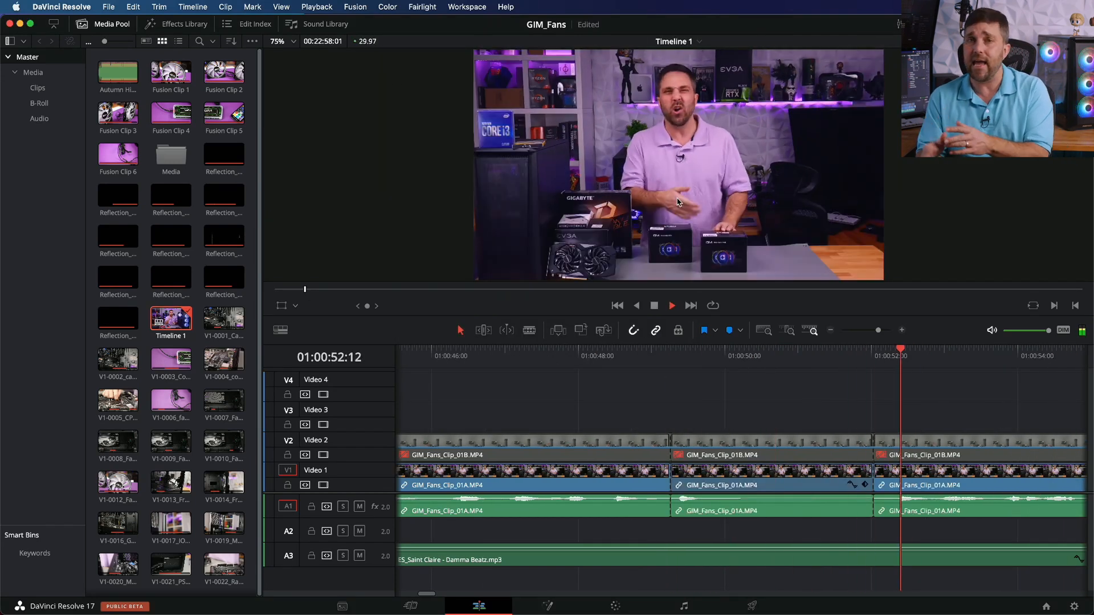
Step: Stop playback and jump to about 01:17:27 in the timeline, at the Fan_Sound.MP4 section
{"action": "key", "text": "space"}
{"action": "left_click_drag", "start_coordinate": [432, 594], "coordinate": [906, 606]}
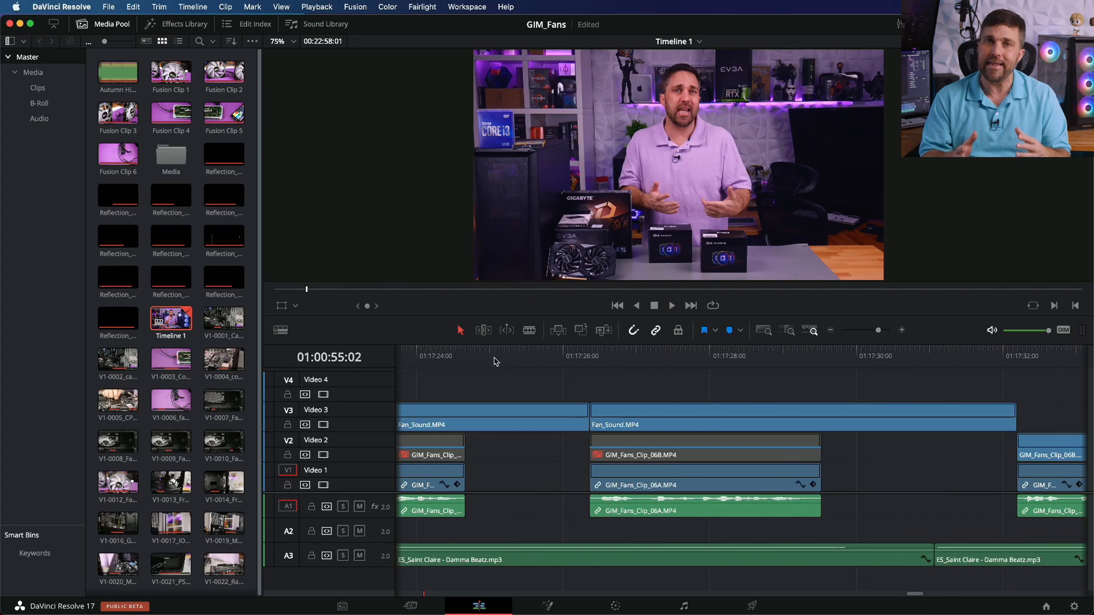
{"action": "left_click", "coordinate": [643, 350]}
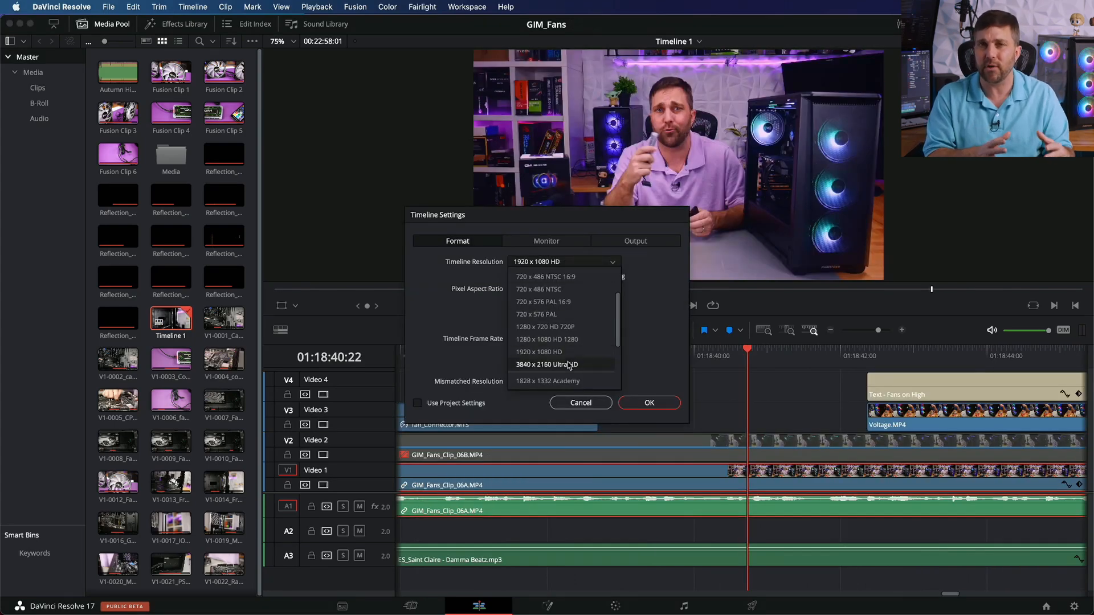
Step: Set the resolution of Timeline 1 to 3840 x 2160 Ultra HD
{"action": "left_click", "coordinate": [569, 365]}
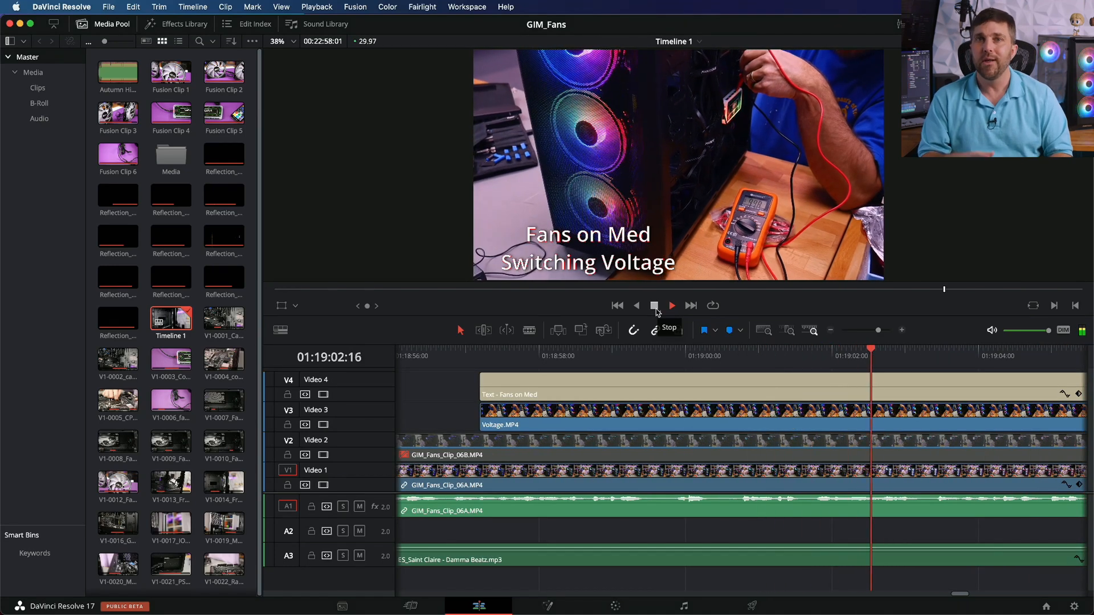
Step: Jump to 01:19:50:28 in the timeline and check playback from there
{"action": "left_click_drag", "start_coordinate": [956, 594], "coordinate": [986, 596]}
{"action": "left_click", "coordinate": [600, 355]}
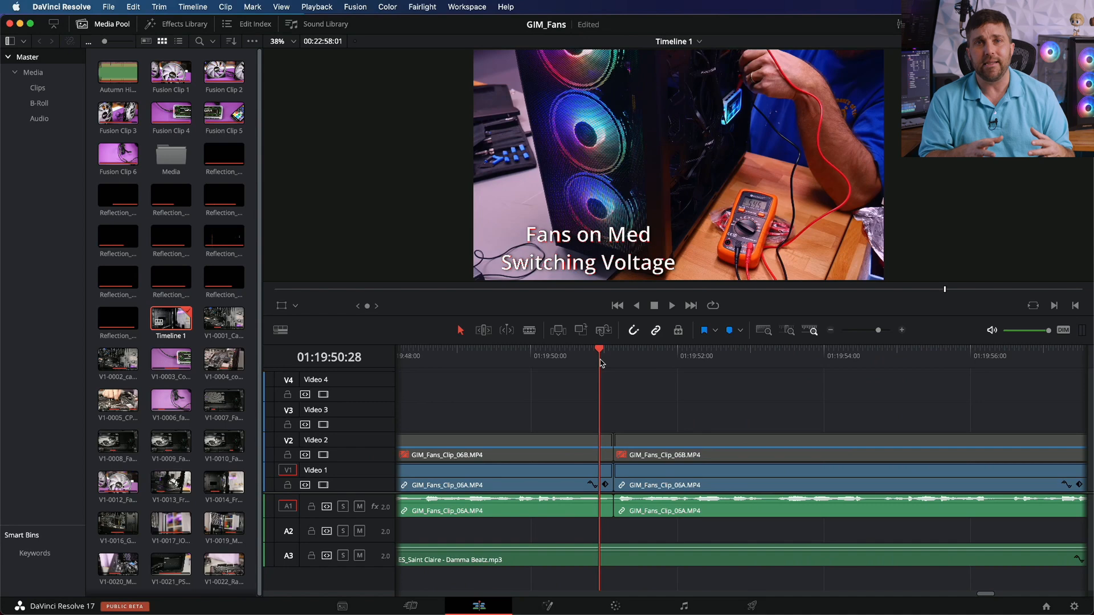
{"action": "left_click", "coordinate": [671, 306]}
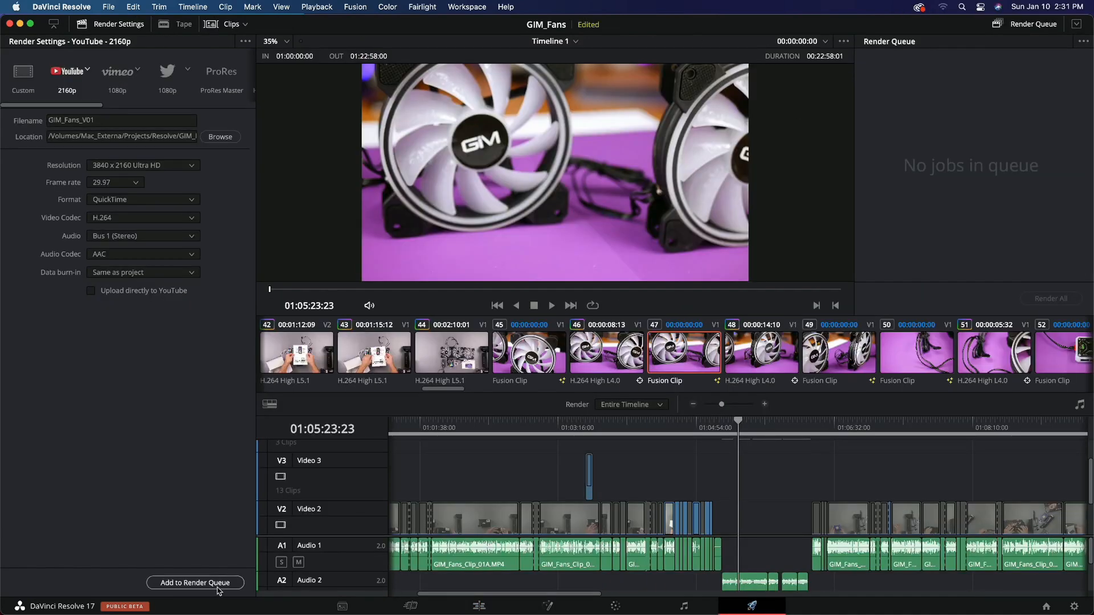
Step: Add the GIM_Fans_V01 YouTube 2160p export to the render queue and render all jobs
{"action": "left_click", "coordinate": [220, 586]}
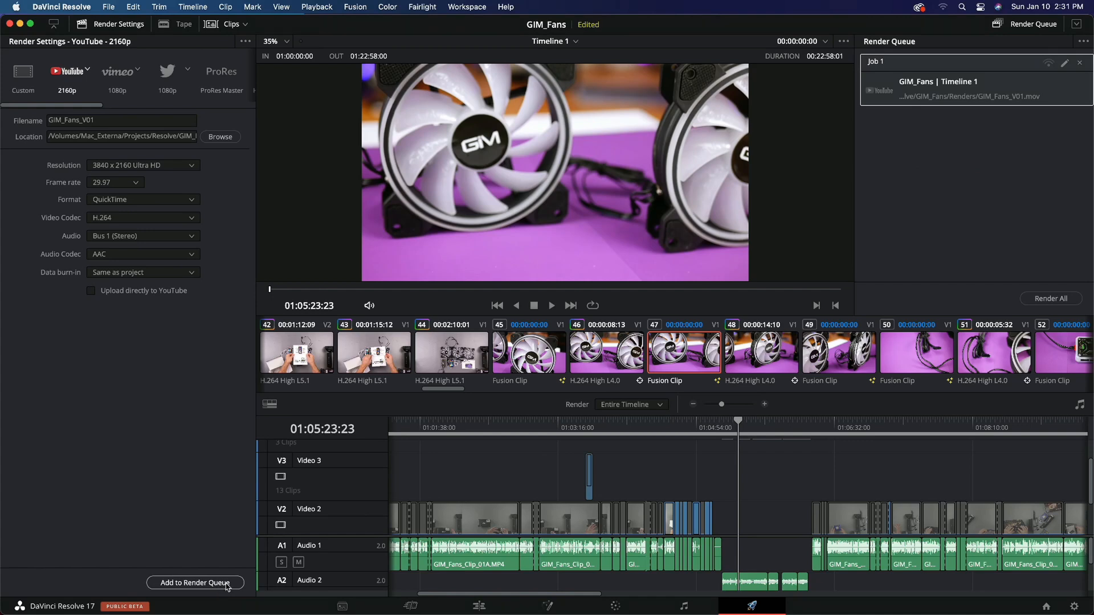
{"action": "left_click", "coordinate": [1035, 299]}
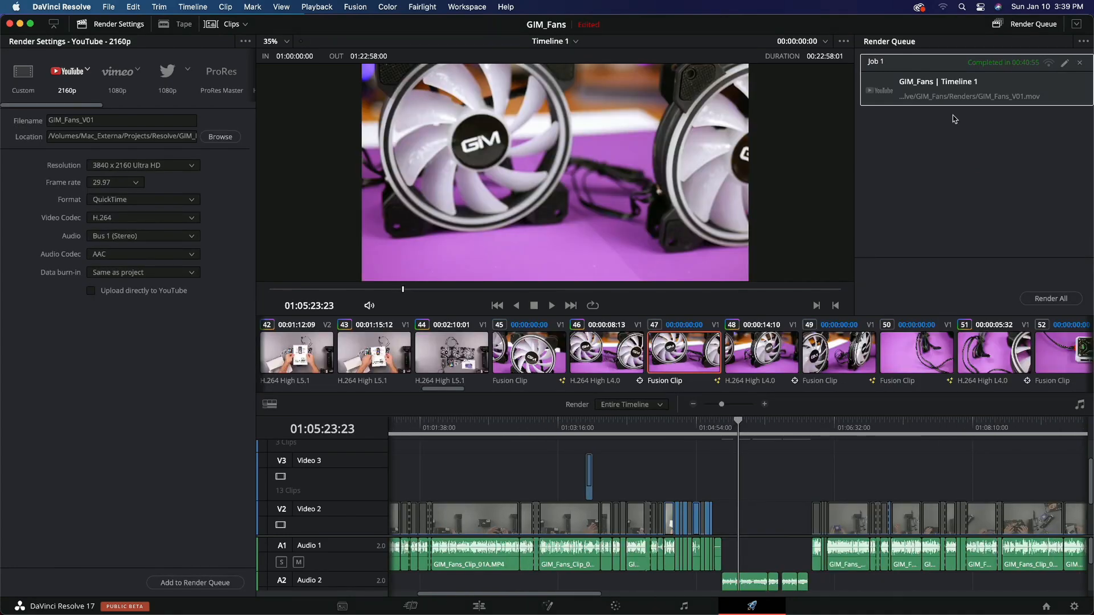